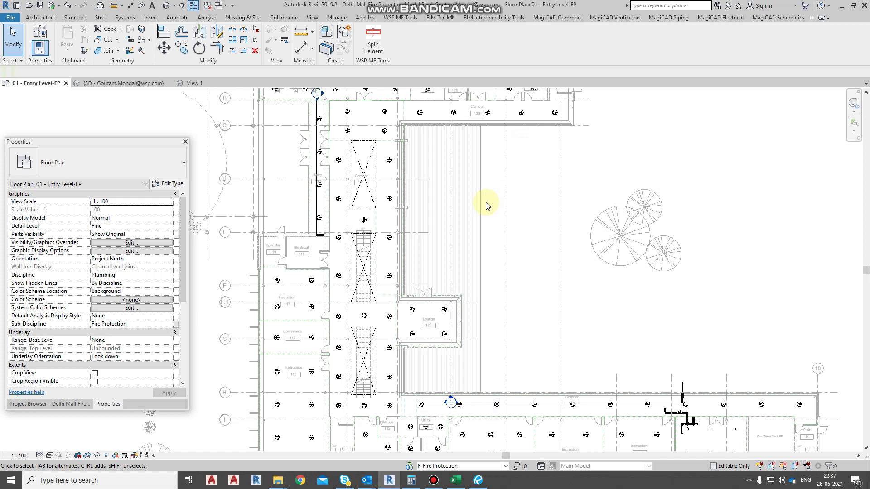
Examine the sprinkler layout across the Entry Level floor plan, including Corridor 133 and the rooms beside it
{"action": "scroll", "coordinate": [485, 253], "scroll_direction": "down", "scroll_amount": 5}
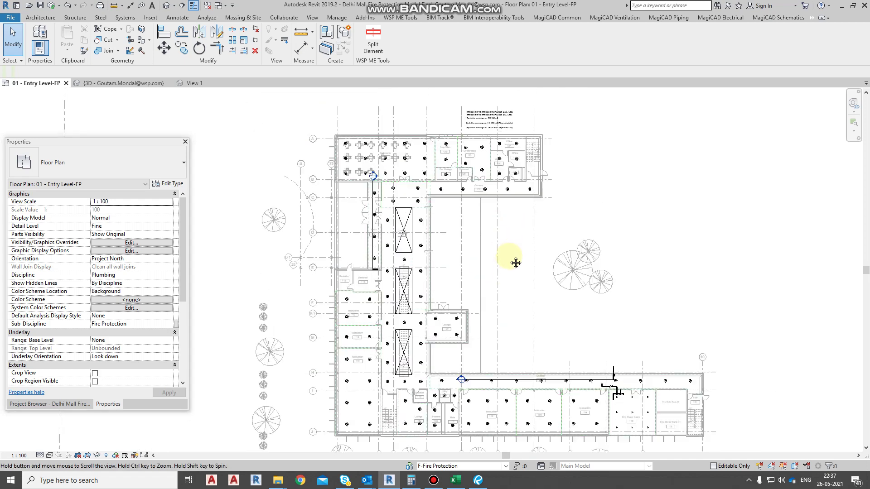
{"action": "scroll", "coordinate": [510, 259], "scroll_direction": "up", "scroll_amount": 5}
{"action": "scroll", "coordinate": [481, 240], "scroll_direction": "up", "scroll_amount": 4}
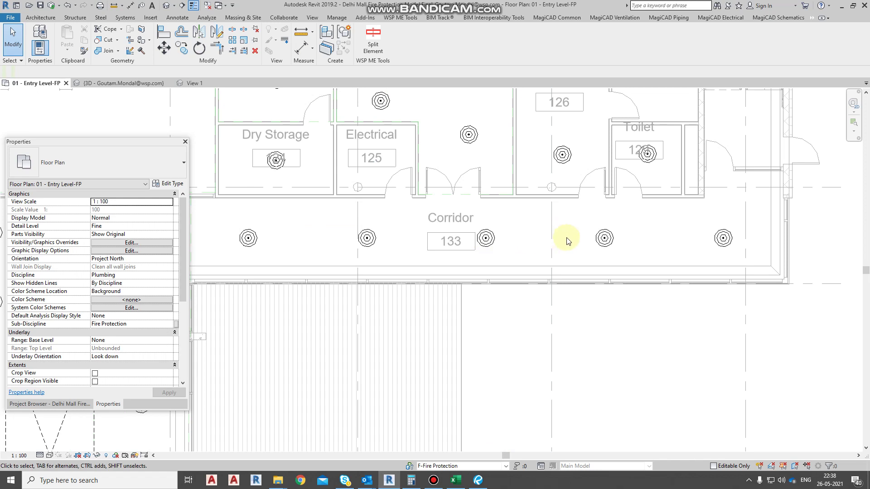
{"action": "scroll", "coordinate": [690, 249], "scroll_direction": "down", "scroll_amount": 3}
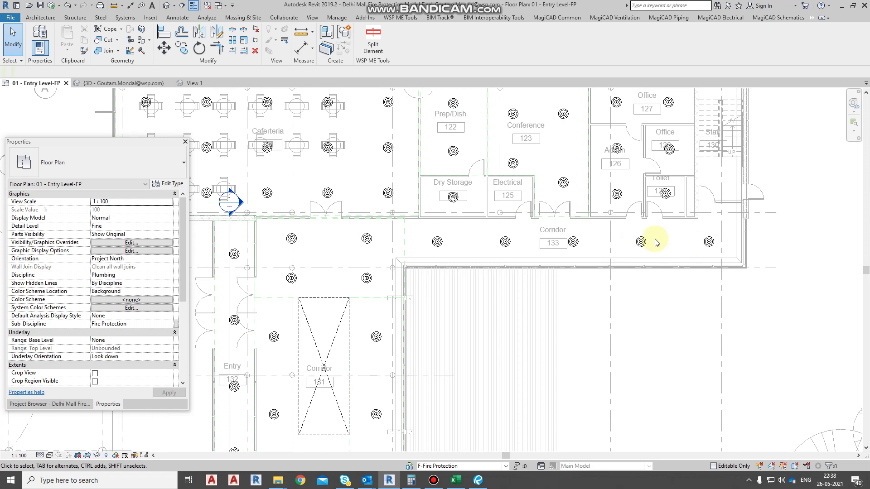
{"action": "scroll", "coordinate": [664, 237], "scroll_direction": "down", "scroll_amount": 5}
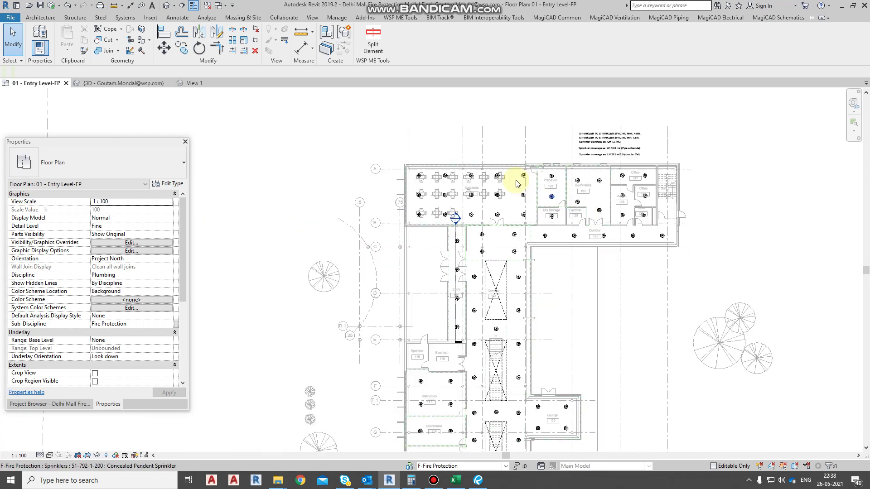
{"action": "scroll", "coordinate": [518, 183], "scroll_direction": "down", "scroll_amount": 3}
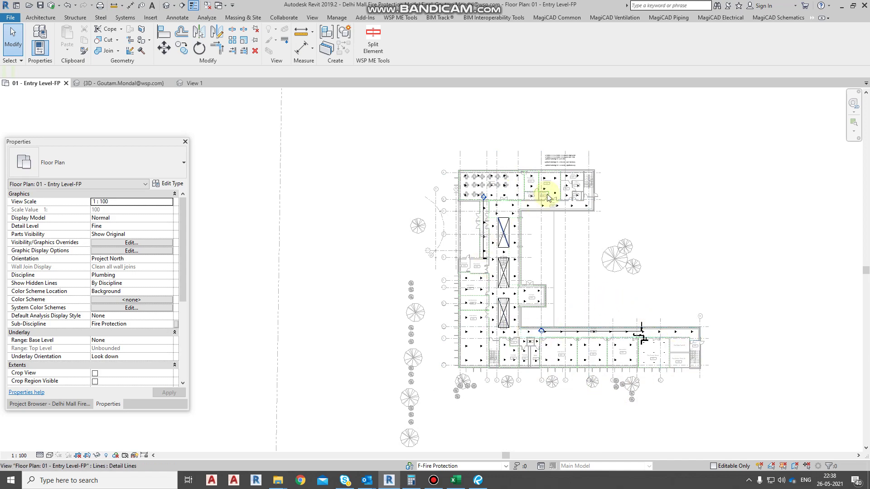
{"action": "scroll", "coordinate": [548, 197], "scroll_direction": "up", "scroll_amount": 6}
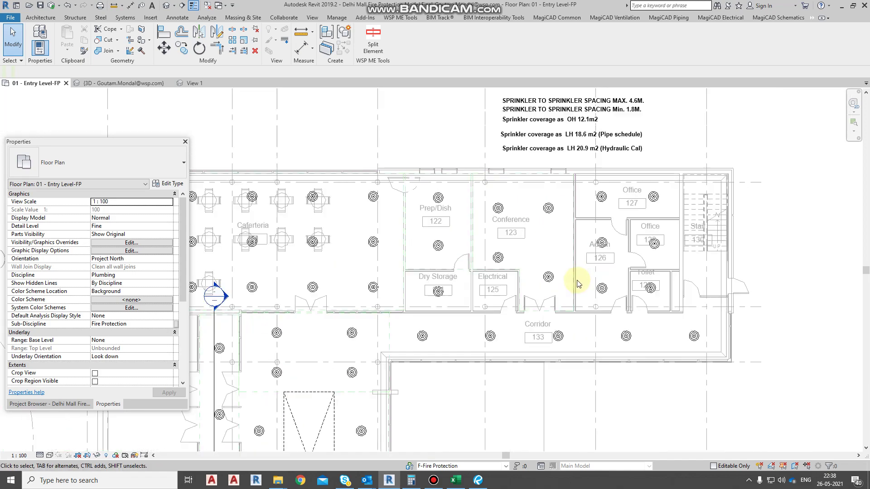
{"action": "scroll", "coordinate": [578, 285], "scroll_direction": "down", "scroll_amount": 2}
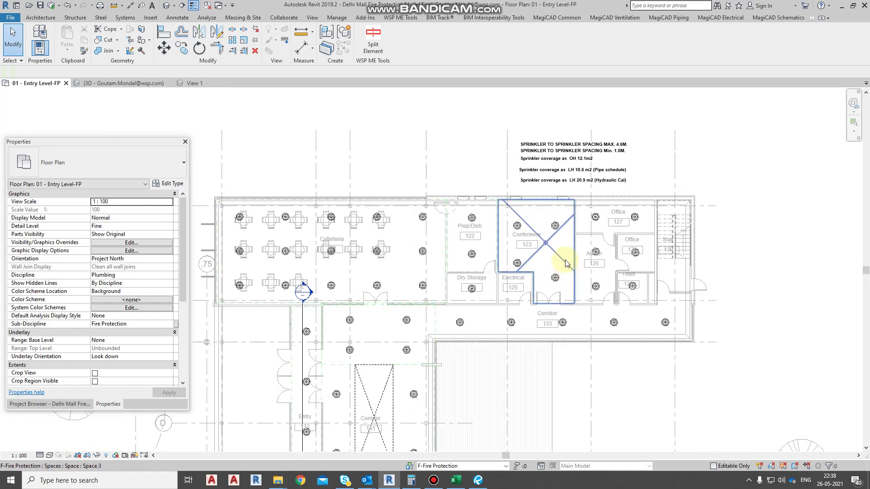
Read the sprinkler spacing and coverage notes above the floor plan
{"action": "scroll", "coordinate": [539, 148], "scroll_direction": "up", "scroll_amount": 4}
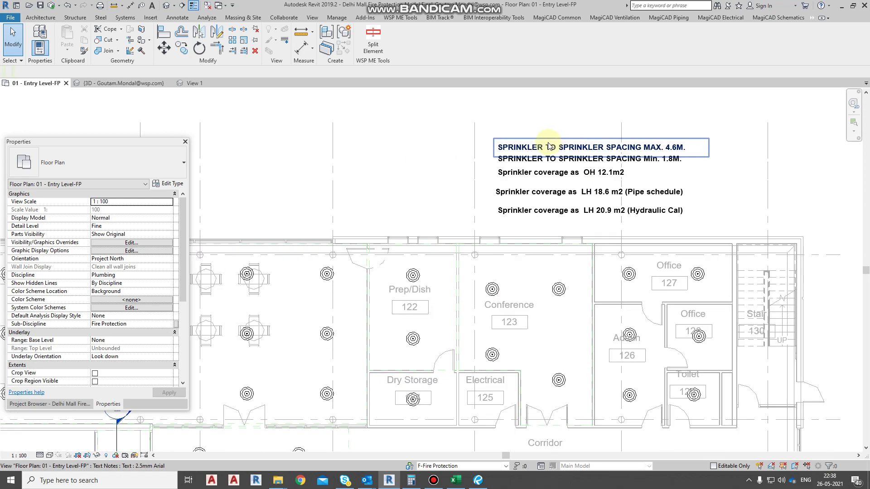
{"action": "left_click", "coordinate": [539, 149]}
{"action": "left_click_drag", "start_coordinate": [539, 148], "coordinate": [538, 145]}
{"action": "left_click", "coordinate": [413, 184]}
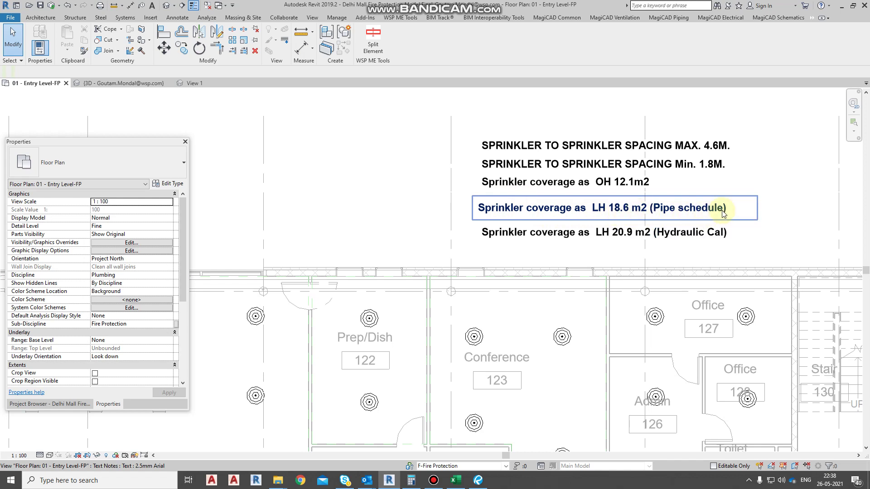
{"action": "scroll", "coordinate": [565, 252], "scroll_direction": "up", "scroll_amount": 1}
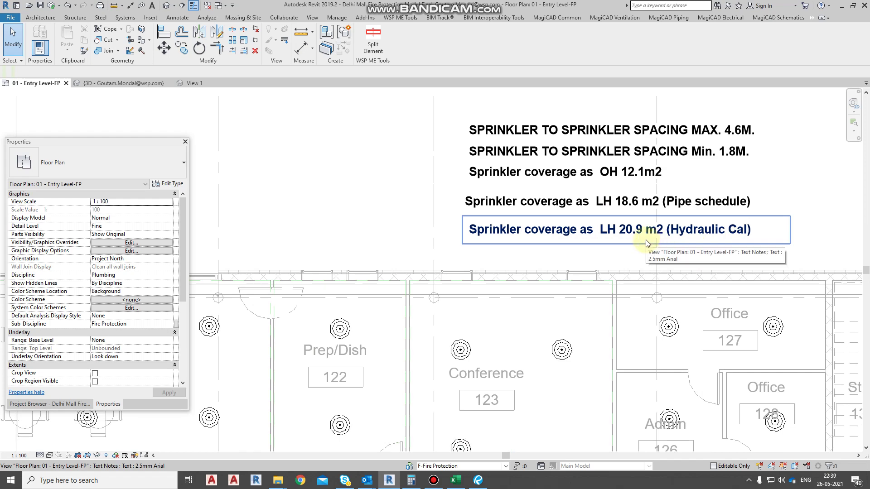
Examine the sprinkler placement in the Prep/Dish, Conference and Corridor 133 areas
{"action": "scroll", "coordinate": [504, 161], "scroll_direction": "down", "scroll_amount": 2}
{"action": "scroll", "coordinate": [505, 156], "scroll_direction": "down", "scroll_amount": 3}
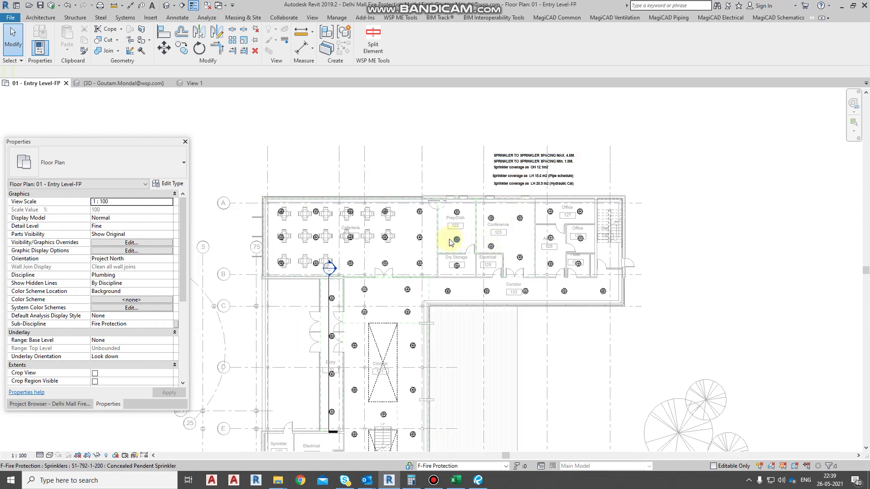
{"action": "scroll", "coordinate": [455, 240], "scroll_direction": "up", "scroll_amount": 2}
{"action": "scroll", "coordinate": [453, 244], "scroll_direction": "up", "scroll_amount": 2}
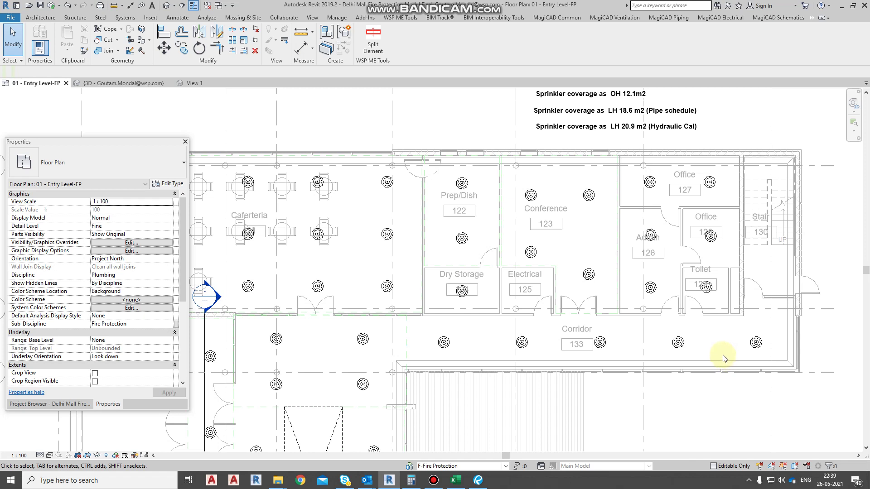
{"action": "scroll", "coordinate": [466, 181], "scroll_direction": "up", "scroll_amount": 1}
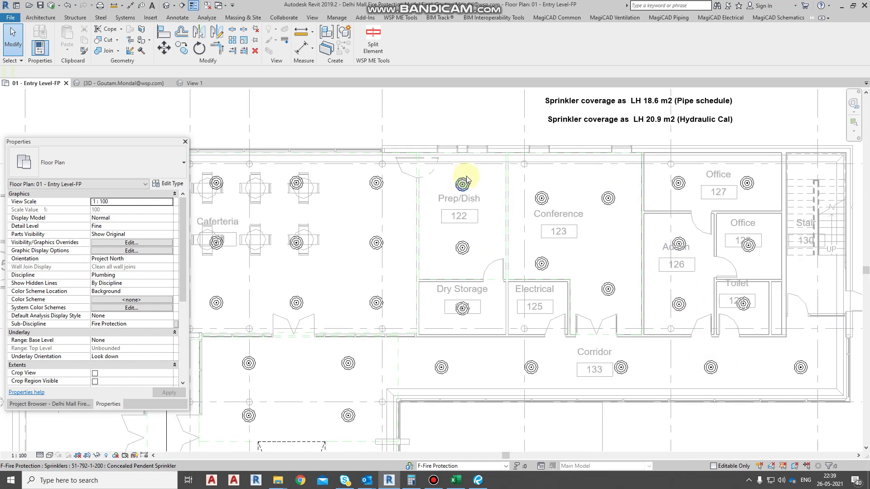
{"action": "scroll", "coordinate": [467, 181], "scroll_direction": "up", "scroll_amount": 1}
{"action": "middle_click_drag", "start_coordinate": [472, 199], "coordinate": [530, 224]}
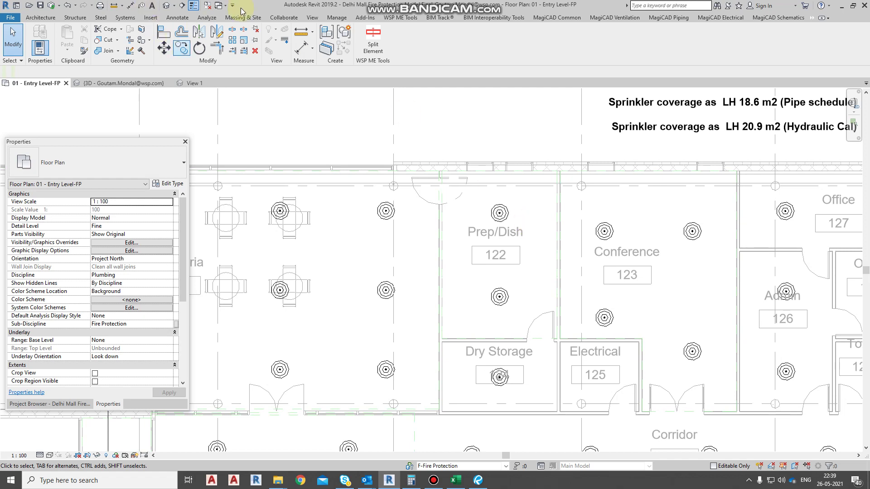
Measure the Prep/Dish room's length from the exterior wall to the Dry Storage wall
{"action": "left_click", "coordinate": [179, 18]}
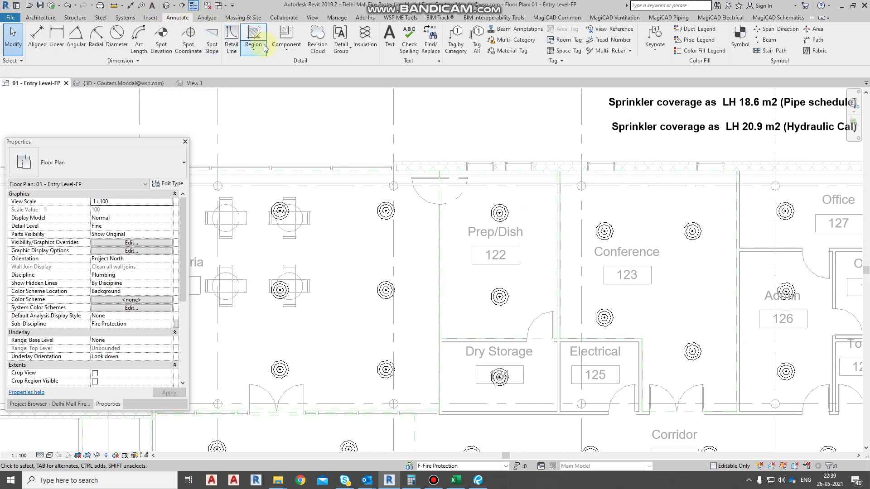
{"action": "scroll", "coordinate": [536, 268], "scroll_direction": "up", "scroll_amount": 1}
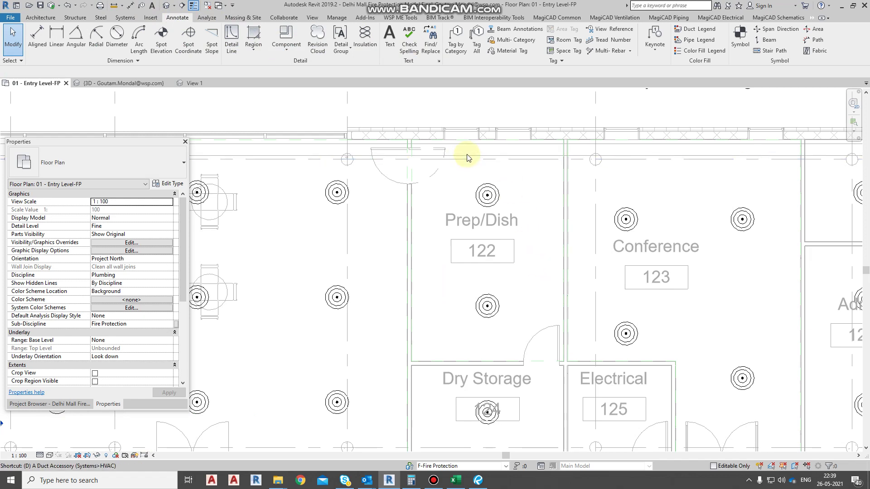
{"action": "key", "text": "d"}
{"action": "key", "text": "l"}
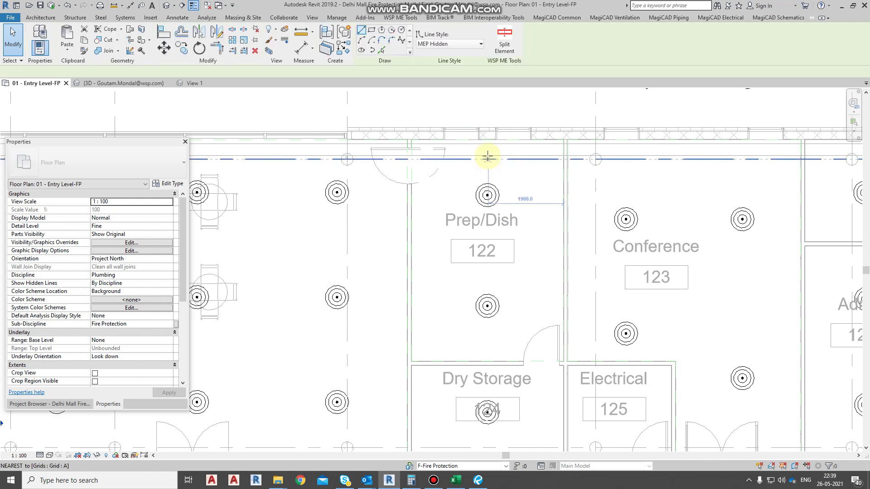
{"action": "left_click", "coordinate": [302, 31]}
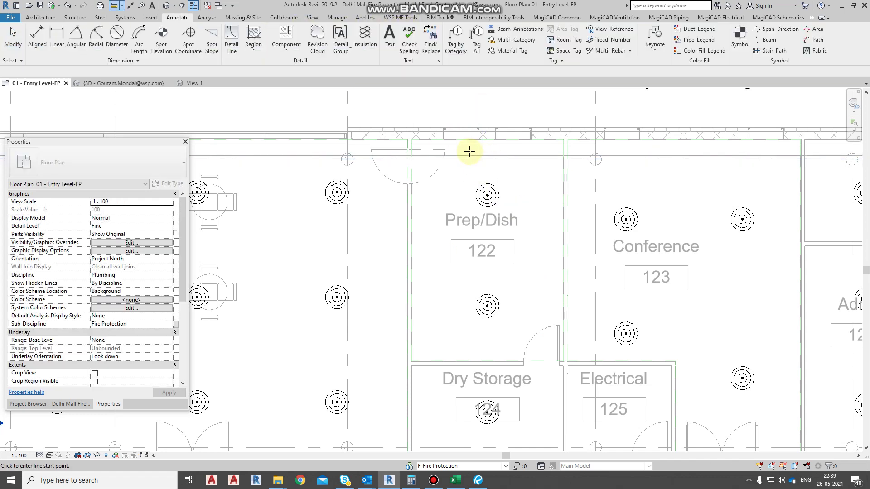
{"action": "left_click", "coordinate": [461, 140]}
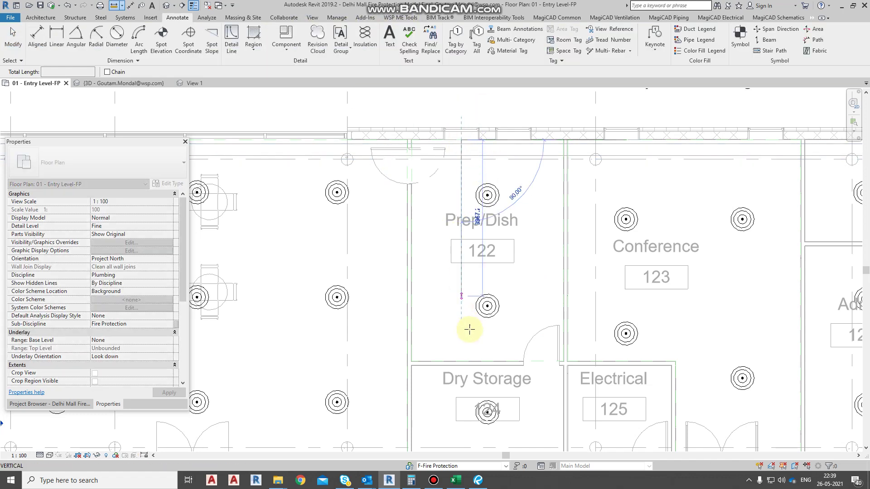
{"action": "left_click", "coordinate": [463, 363]}
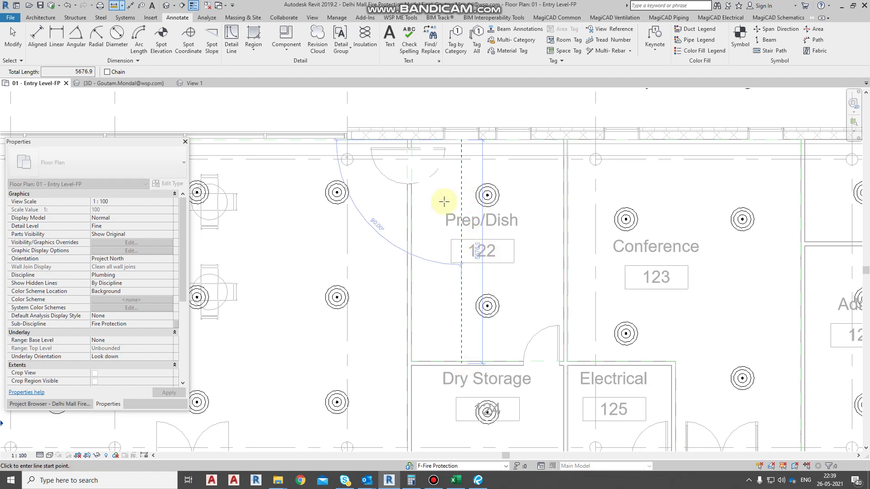
{"action": "key", "text": "Escape"}
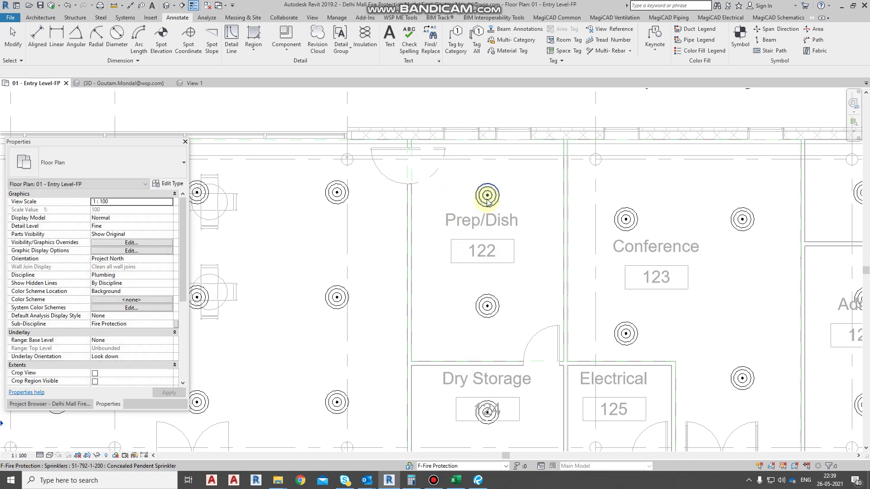
Measure the Prep/Dish room's width between its Cafeteria-side and Conference-side walls
{"action": "key", "text": "d"}
{"action": "key", "text": "i"}
{"action": "key", "text": "Escape"}
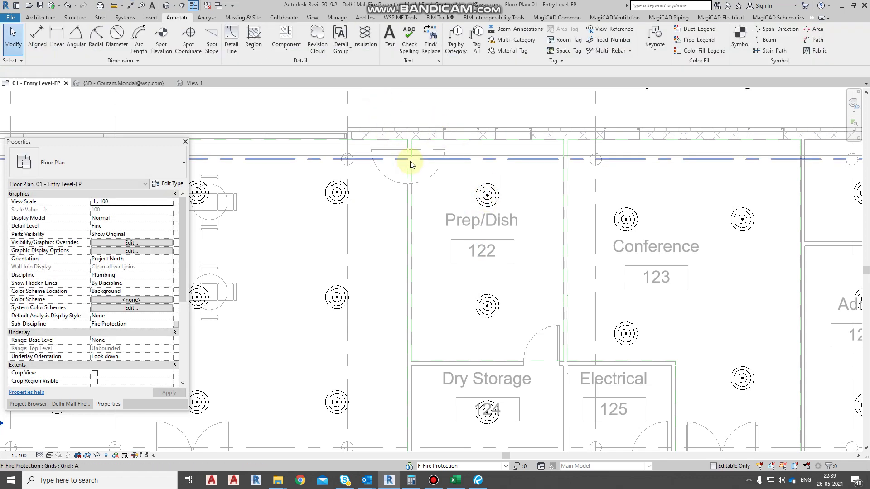
{"action": "key", "text": "l"}
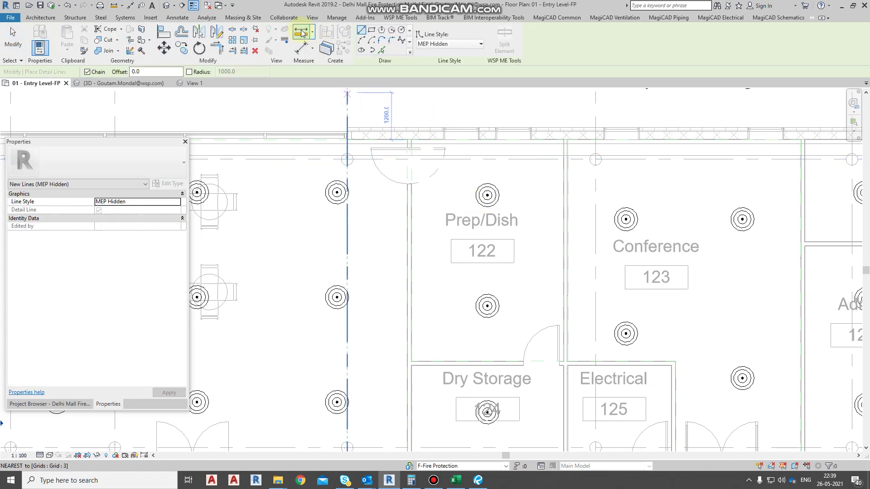
{"action": "left_click", "coordinate": [303, 35]}
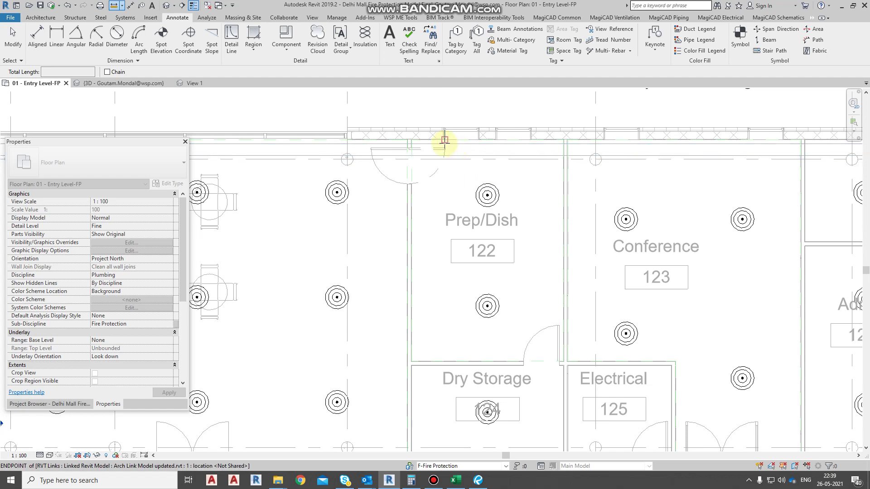
{"action": "left_click", "coordinate": [412, 190]}
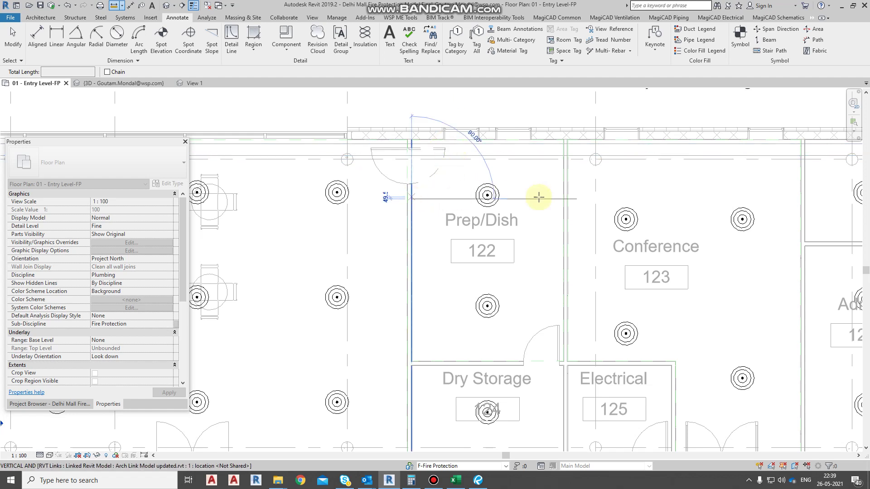
{"action": "left_click", "coordinate": [564, 198]}
{"action": "key", "text": "Escape"}
{"action": "key", "text": "Escape"}
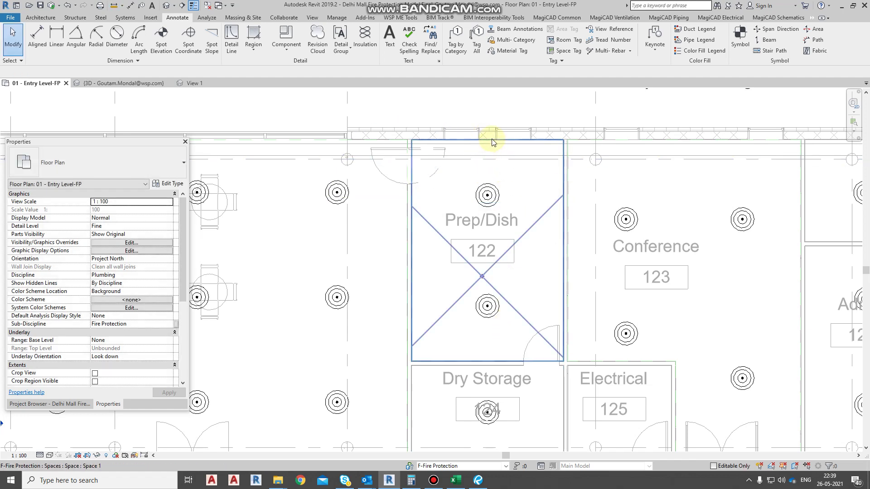
Select the Prep/Dish space to check its area, and clear the selection
{"action": "left_click", "coordinate": [493, 142]}
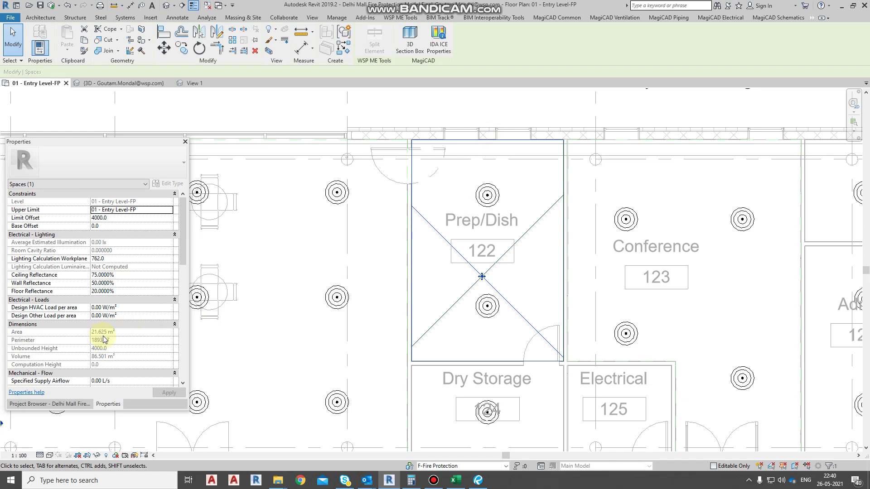
{"action": "scroll", "coordinate": [520, 213], "scroll_direction": "down", "scroll_amount": 2}
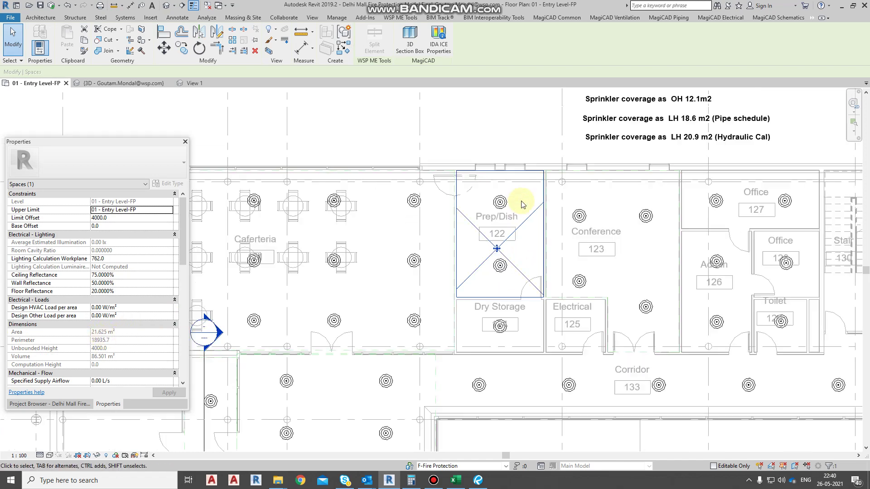
{"action": "scroll", "coordinate": [521, 204], "scroll_direction": "down", "scroll_amount": 3}
{"action": "scroll", "coordinate": [394, 258], "scroll_direction": "up", "scroll_amount": 5}
{"action": "middle_click_drag", "start_coordinate": [575, 285], "coordinate": [627, 284]}
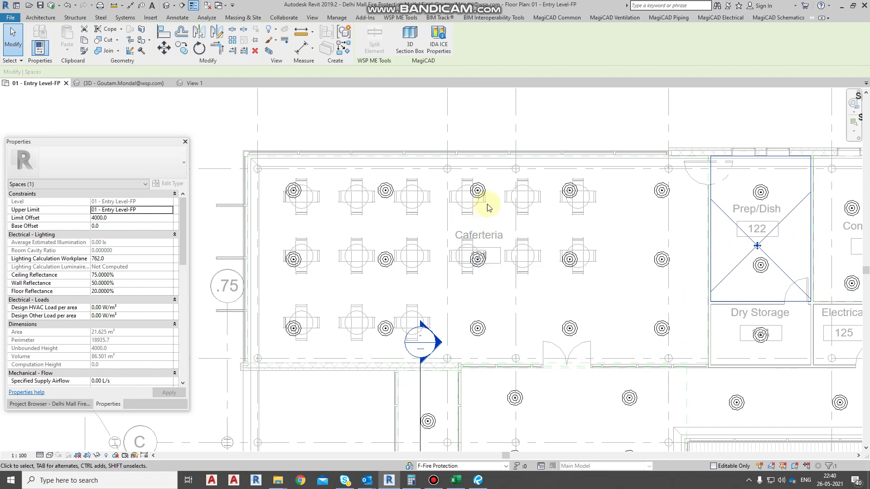
{"action": "left_click", "coordinate": [573, 238]}
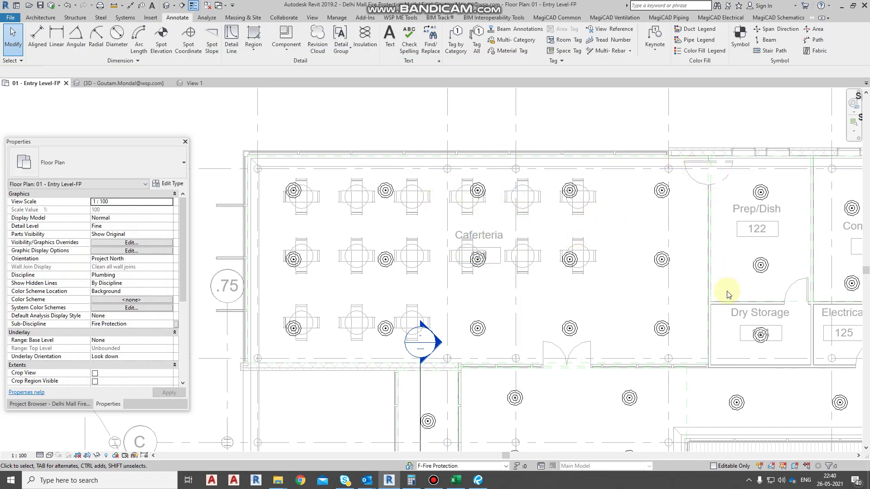
Measure the Cafeteria's area by covering the whole room with a rectangular filled region from the Dry Storage wall to the opposite exterior corner
{"action": "left_click", "coordinate": [253, 43]}
{"action": "left_click", "coordinate": [276, 67]}
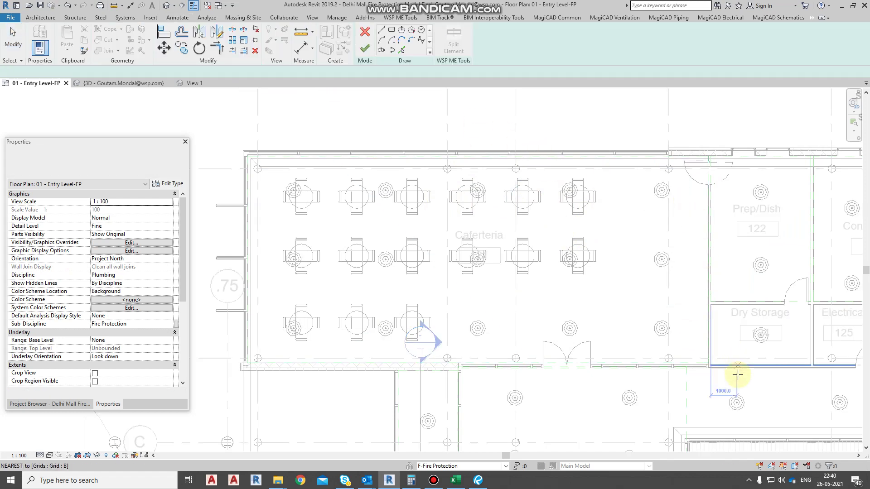
{"action": "scroll", "coordinate": [712, 370], "scroll_direction": "up", "scroll_amount": 3}
{"action": "scroll", "coordinate": [695, 358], "scroll_direction": "up", "scroll_amount": 2}
{"action": "scroll", "coordinate": [692, 359], "scroll_direction": "down", "scroll_amount": 1}
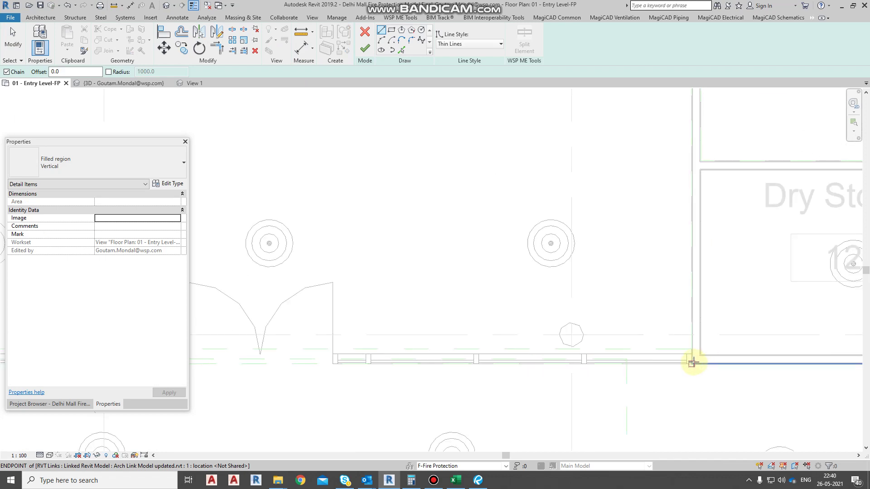
{"action": "left_click", "coordinate": [691, 359]}
{"action": "scroll", "coordinate": [596, 277], "scroll_direction": "down", "scroll_amount": 4}
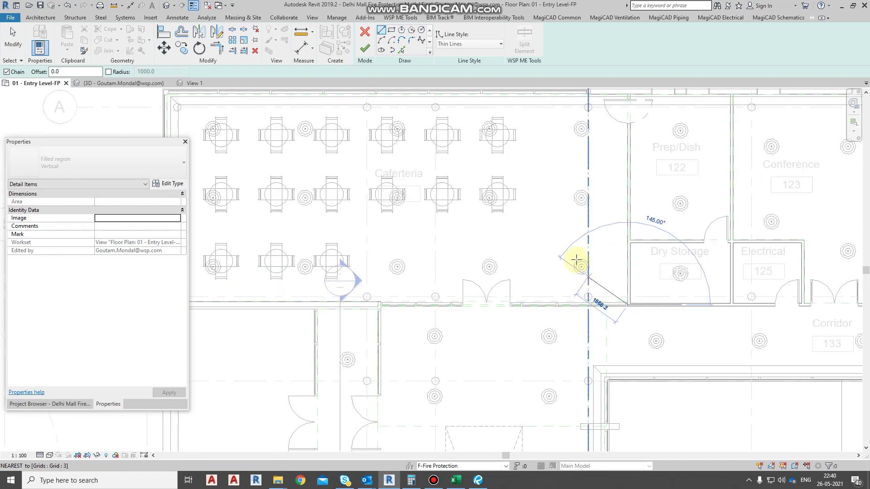
{"action": "left_click", "coordinate": [391, 30]}
{"action": "scroll", "coordinate": [622, 302], "scroll_direction": "up", "scroll_amount": 2}
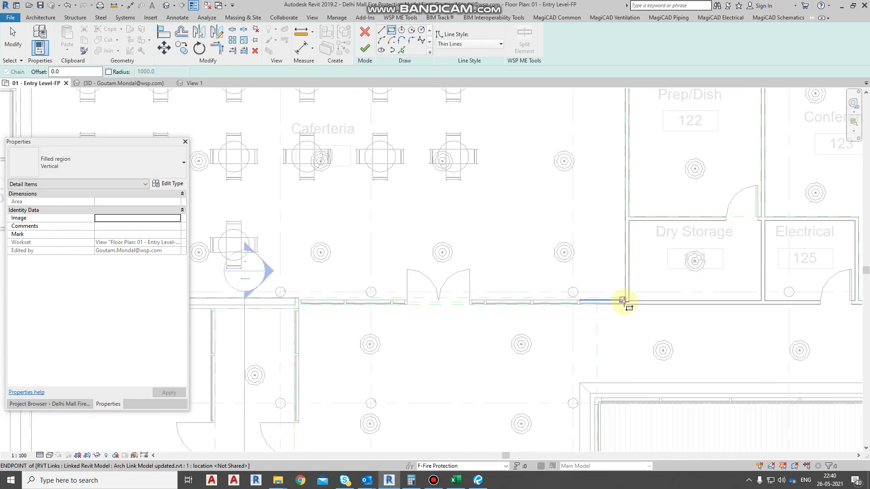
{"action": "left_click", "coordinate": [625, 304]}
{"action": "scroll", "coordinate": [489, 228], "scroll_direction": "down", "scroll_amount": 4}
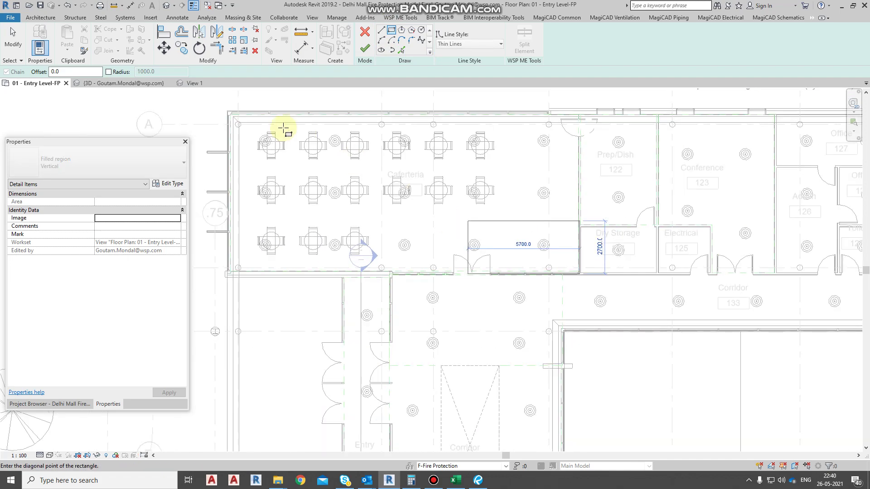
{"action": "scroll", "coordinate": [276, 141], "scroll_direction": "up", "scroll_amount": 3}
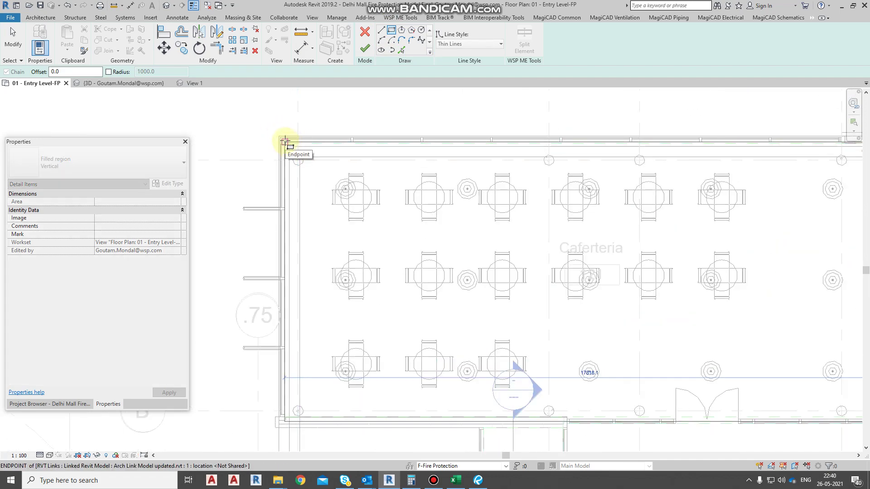
{"action": "left_click", "coordinate": [284, 141]}
{"action": "left_click", "coordinate": [364, 49]}
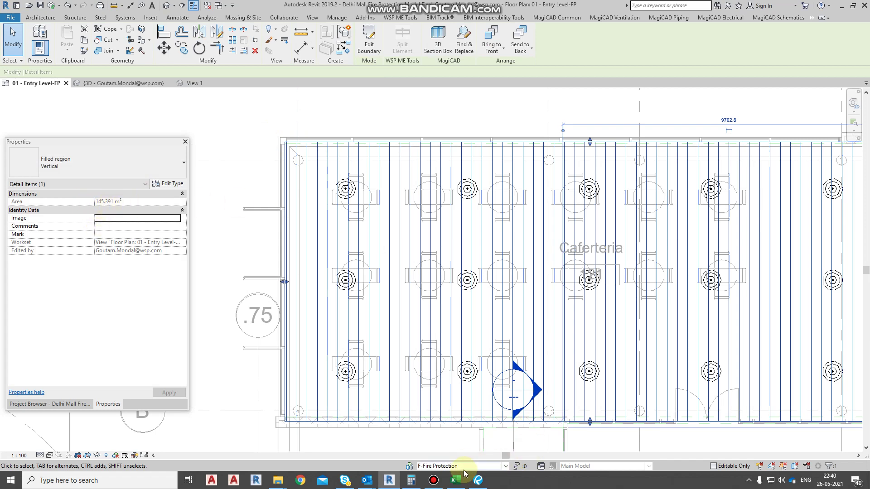
Divide the Cafeteria's area, 145.3, by the 12.1 m2 sprinkler coverage in Calculator
{"action": "left_click", "coordinate": [411, 480]}
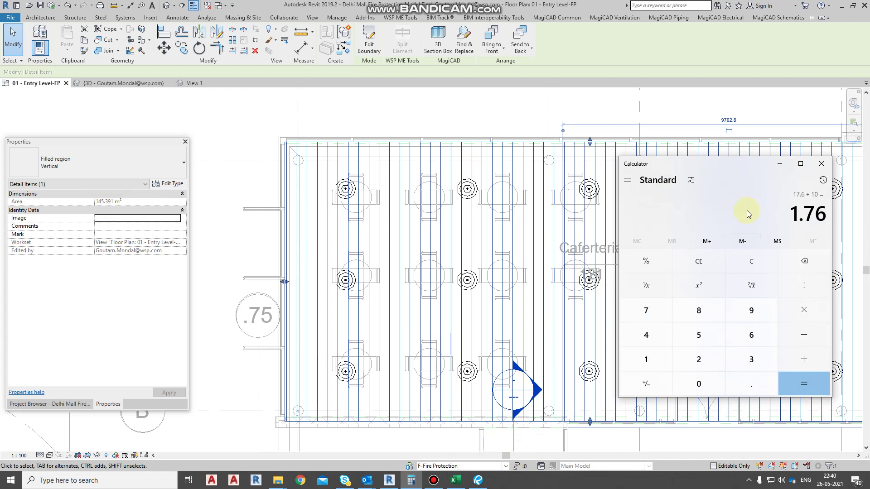
{"action": "key", "text": "Escape"}
{"action": "type", "text": "145.3"}
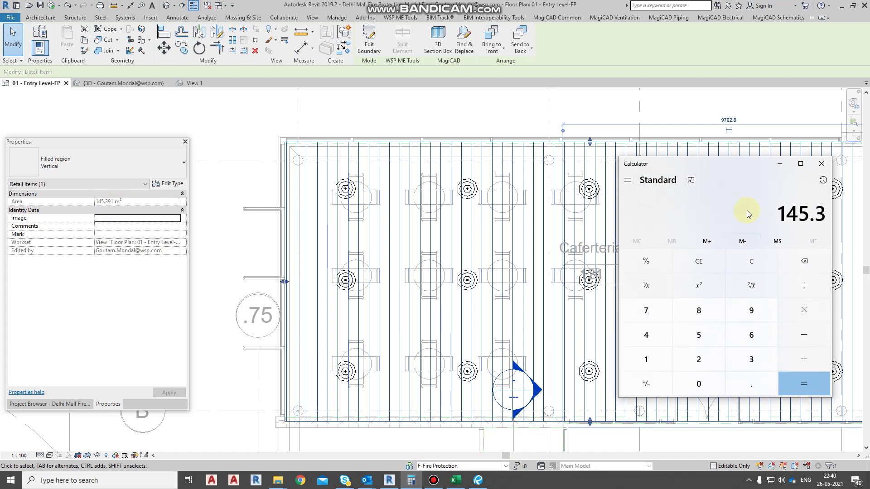
{"action": "key", "text": "slash"}
{"action": "type", "text": "1"}
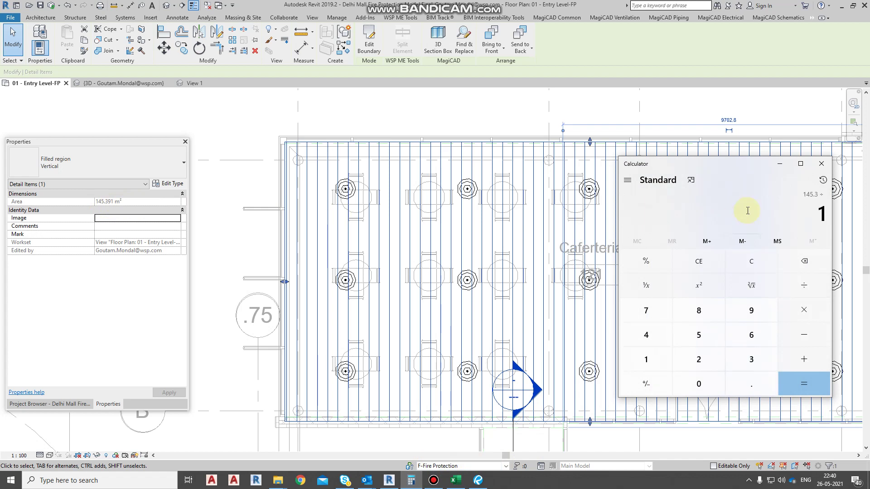
{"action": "type", "text": "2.1"}
{"action": "key", "text": "Return"}
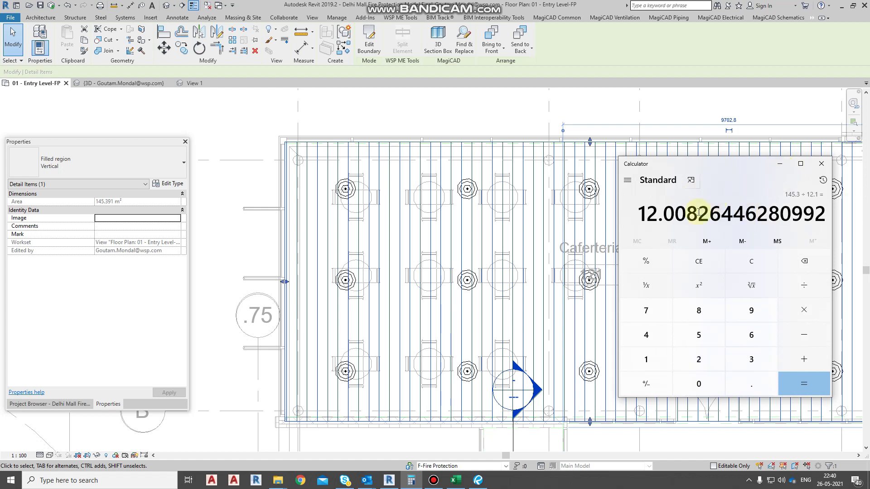
{"action": "left_click", "coordinate": [783, 165]}
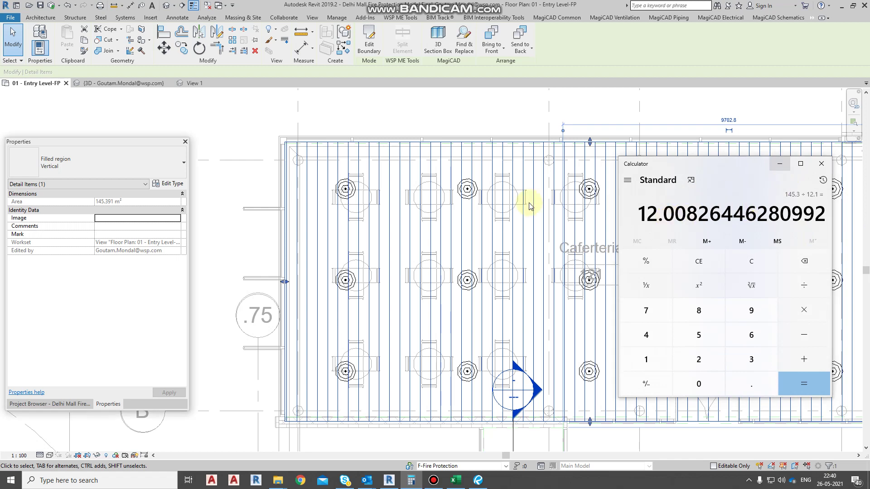
Delete the filled region covering the Cafeteria
{"action": "key", "text": "Escape"}
{"action": "scroll", "coordinate": [377, 174], "scroll_direction": "down", "scroll_amount": 2}
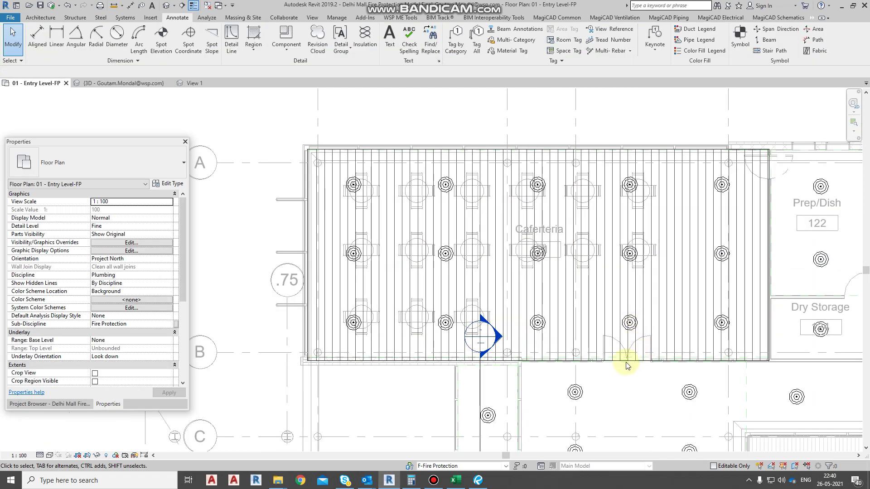
{"action": "left_click", "coordinate": [310, 259]}
{"action": "key", "text": "Delete"}
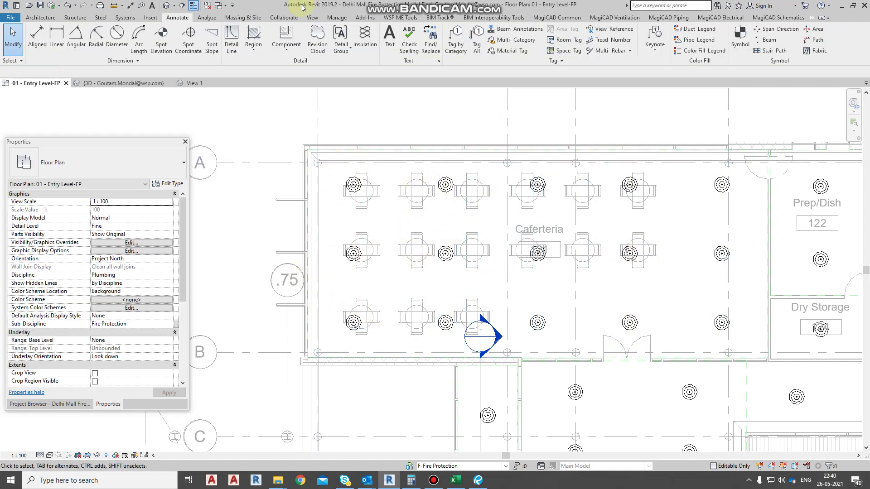
{"action": "key", "text": "d"}
{"action": "key", "text": "l"}
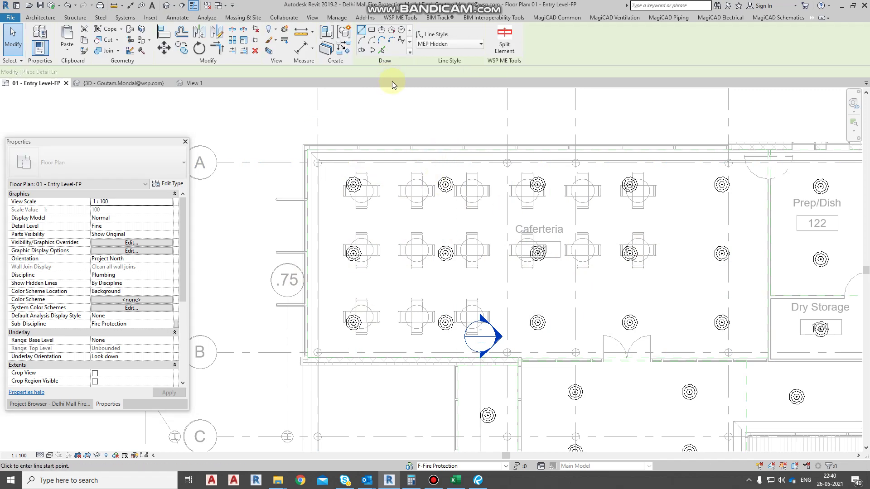
{"action": "key", "text": "Escape"}
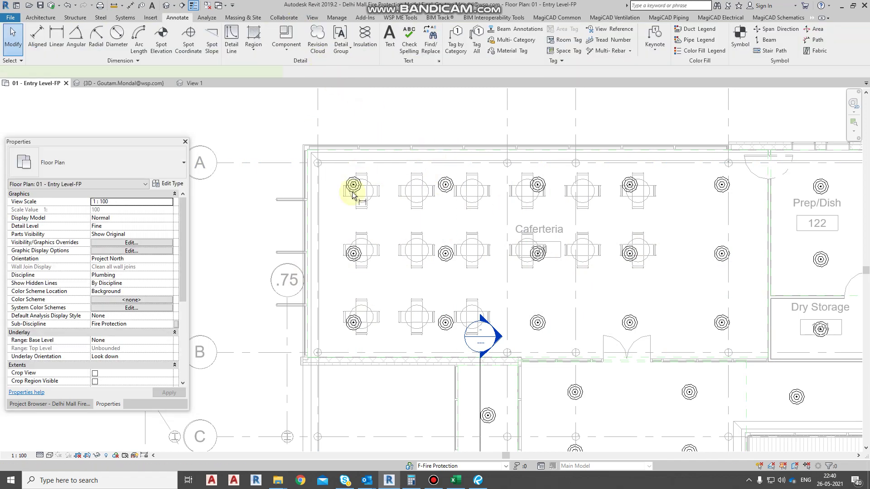
Add an aligned dimension across the Cafeteria's length, from the exterior wall at grid .75 to the Prep/Dish-side wall
{"action": "key", "text": "d"}
{"action": "key", "text": "i"}
{"action": "scroll", "coordinate": [310, 349], "scroll_direction": "up", "scroll_amount": 4}
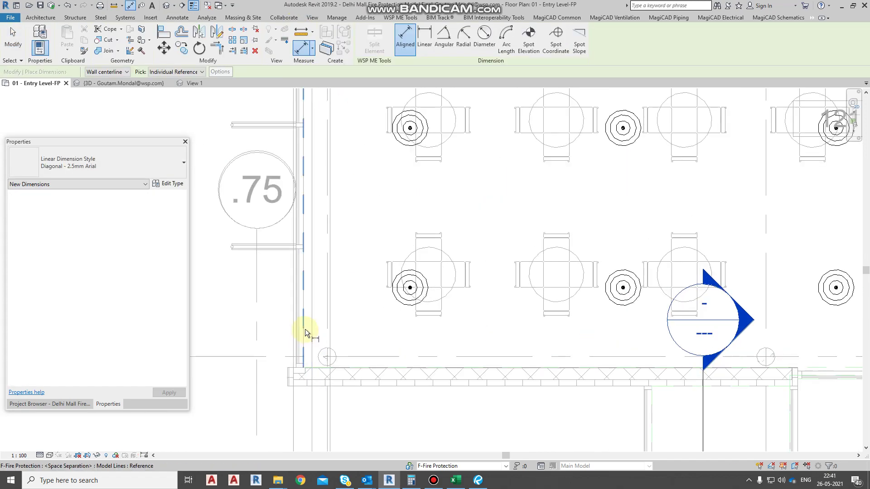
{"action": "left_click", "coordinate": [305, 329]}
{"action": "scroll", "coordinate": [621, 306], "scroll_direction": "down", "scroll_amount": 4}
{"action": "scroll", "coordinate": [657, 299], "scroll_direction": "up", "scroll_amount": 3}
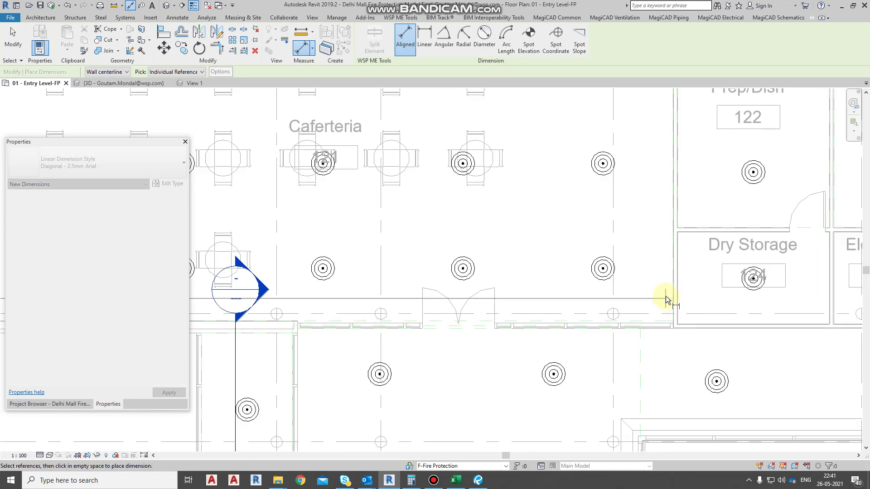
{"action": "left_click", "coordinate": [671, 295]}
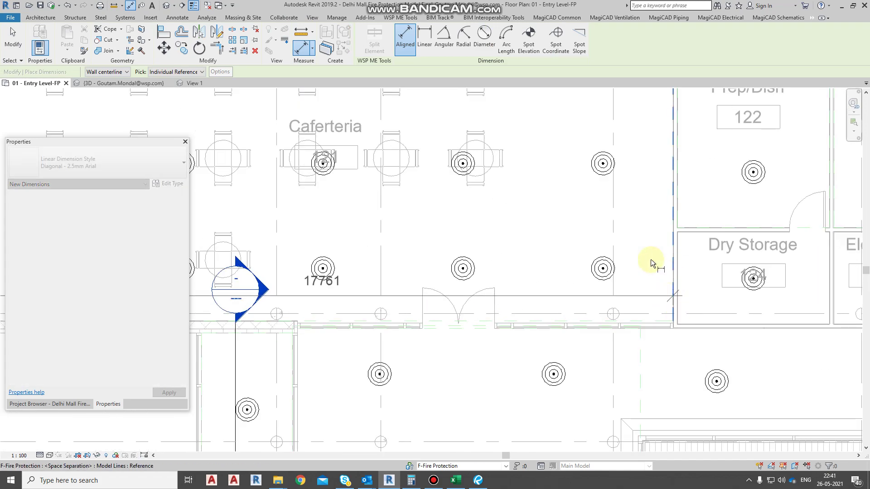
{"action": "left_click", "coordinate": [330, 222]}
{"action": "key", "text": "Escape"}
{"action": "key", "text": "Escape"}
{"action": "middle_click_drag", "start_coordinate": [399, 240], "coordinate": [480, 247]}
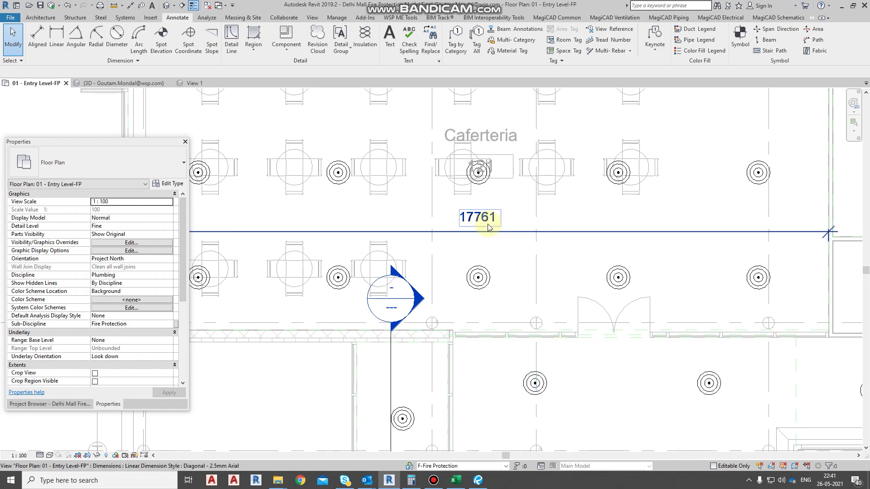
Divide the Cafeteria's length, entered as 17.776, by 10 in Calculator, and return to the floor plan
{"action": "left_click", "coordinate": [411, 481]}
{"action": "left_click", "coordinate": [751, 261]}
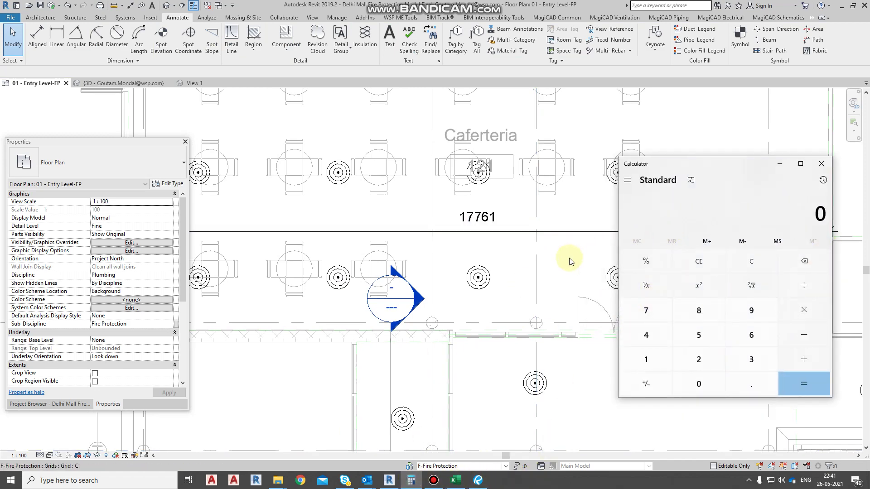
{"action": "scroll", "coordinate": [563, 257], "scroll_direction": "down", "scroll_amount": 3}
{"action": "scroll", "coordinate": [528, 265], "scroll_direction": "down", "scroll_amount": 2}
{"action": "left_click", "coordinate": [439, 260]}
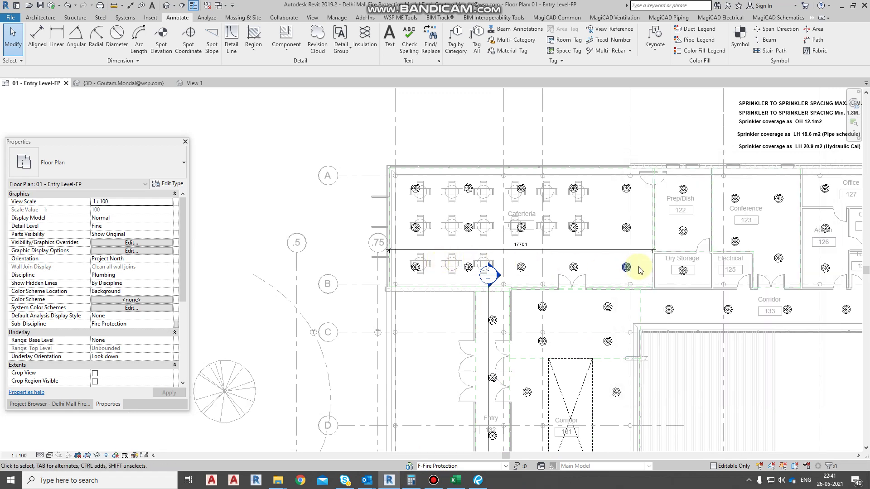
{"action": "scroll", "coordinate": [556, 264], "scroll_direction": "up", "scroll_amount": 1}
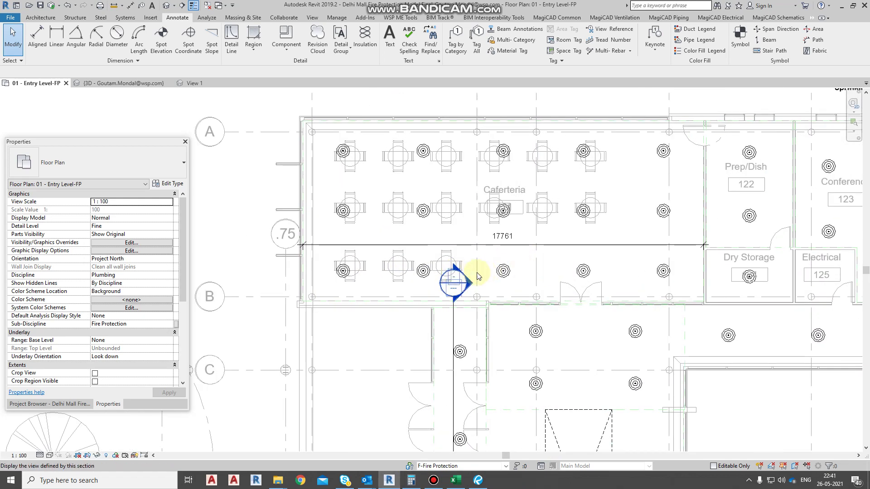
{"action": "left_click", "coordinate": [411, 480]}
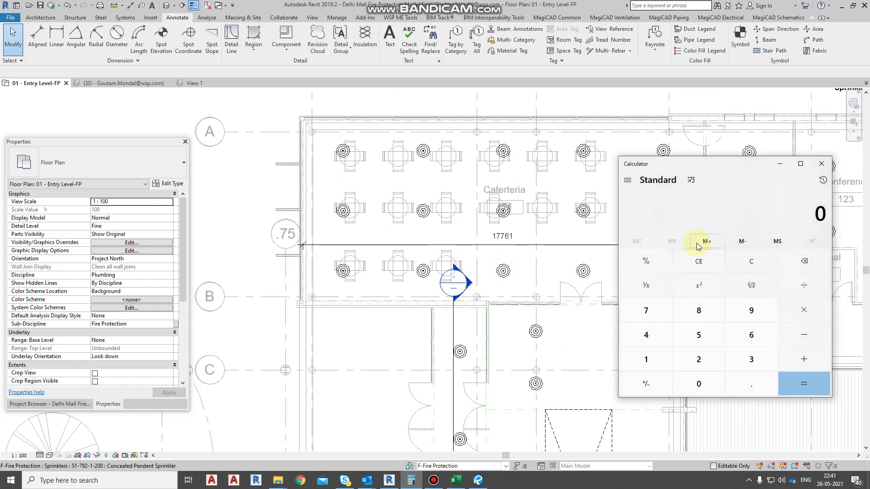
{"action": "type", "text": "17"}
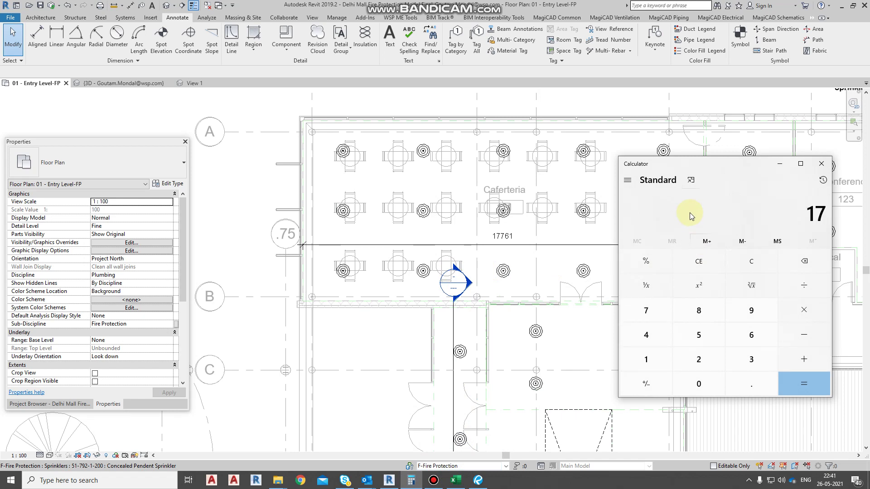
{"action": "type", "text": ".776"}
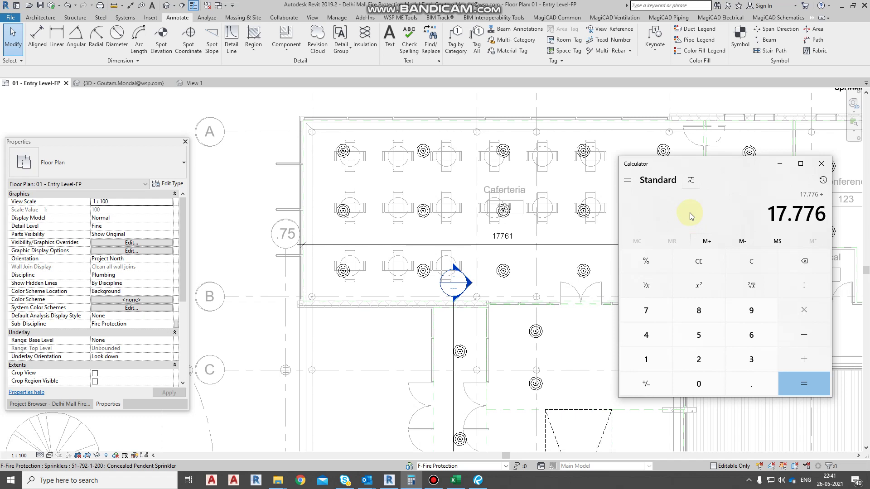
{"action": "type", "text": "/10"}
{"action": "key", "text": "Return"}
{"action": "left_click_drag", "start_coordinate": [738, 167], "coordinate": [321, 187]}
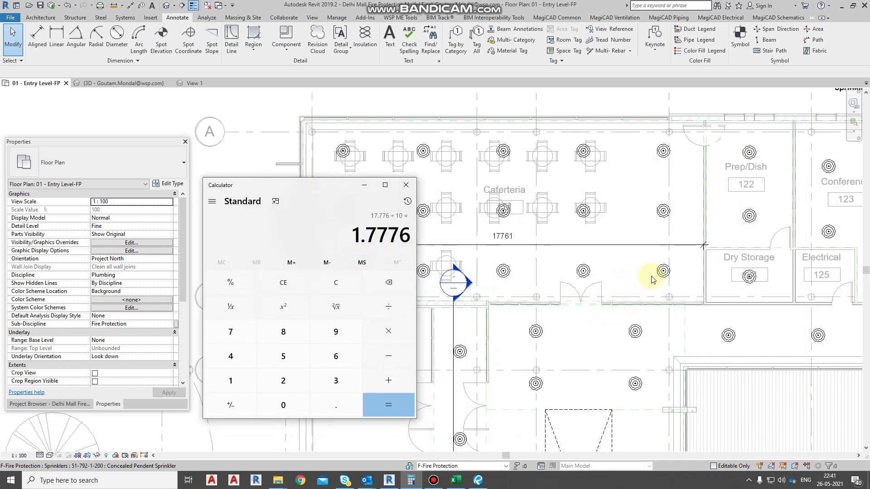
{"action": "key", "text": "alt+Tab"}
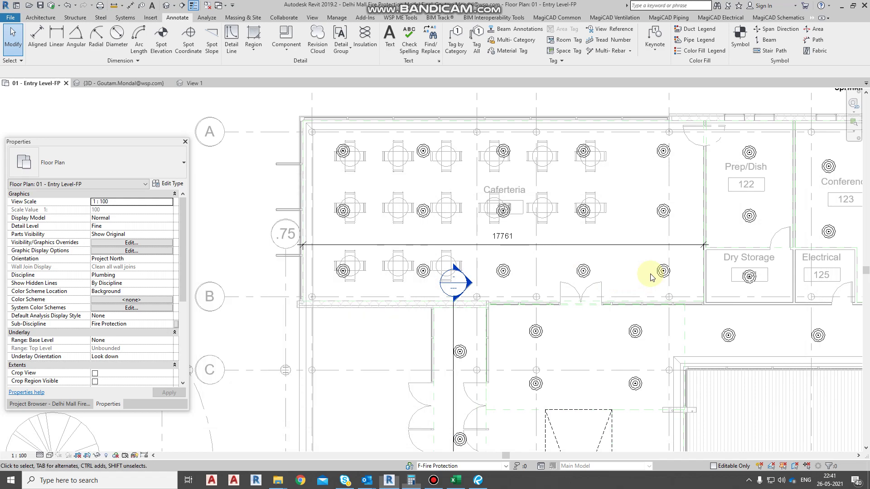
Measure the horizontal distance from the centre of the Cafeteria sprinkler nearest Dry Storage to the dividing wall
{"action": "scroll", "coordinate": [688, 287], "scroll_direction": "up", "scroll_amount": 5}
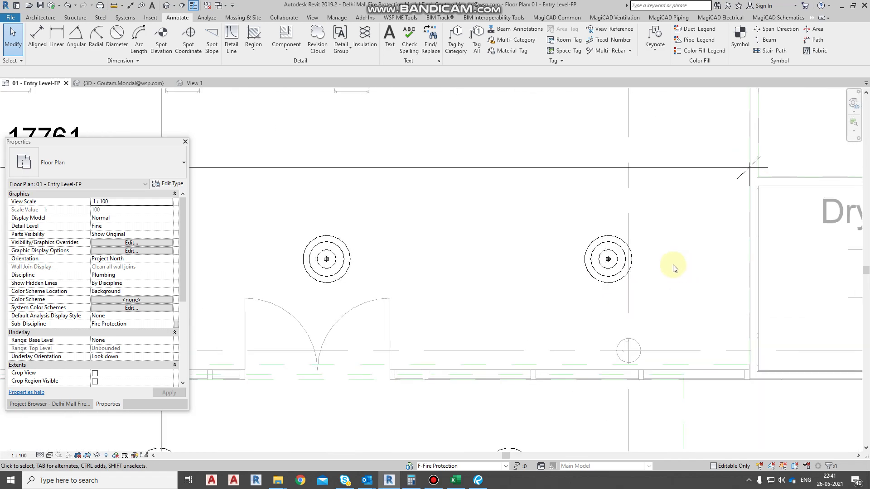
{"action": "key", "text": "i"}
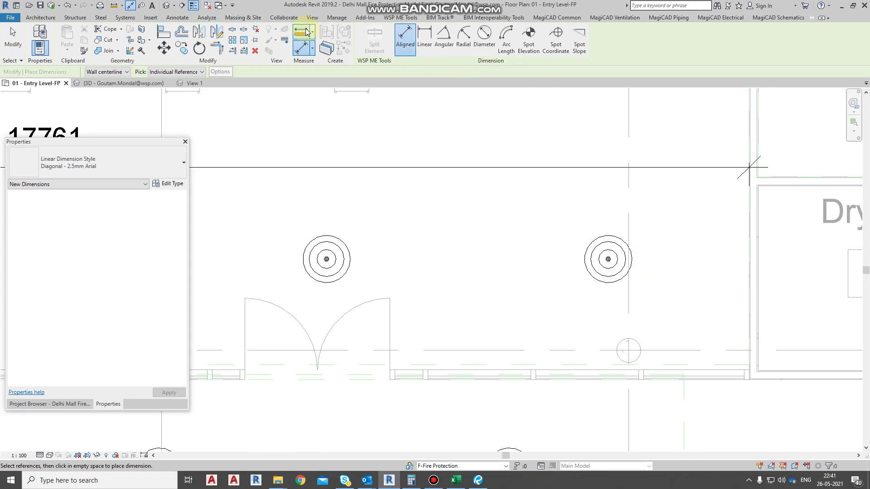
{"action": "left_click", "coordinate": [307, 32]}
{"action": "scroll", "coordinate": [608, 258], "scroll_direction": "up", "scroll_amount": 5}
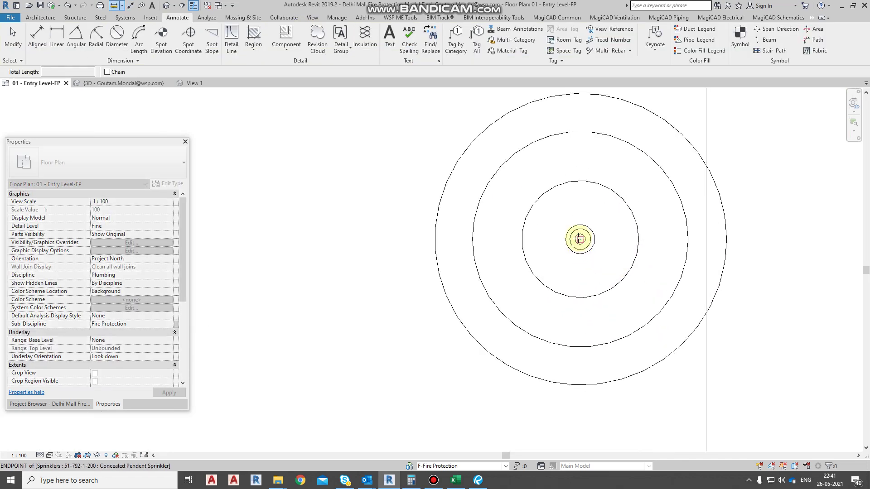
{"action": "left_click", "coordinate": [580, 239]}
{"action": "scroll", "coordinate": [641, 223], "scroll_direction": "down", "scroll_amount": 5}
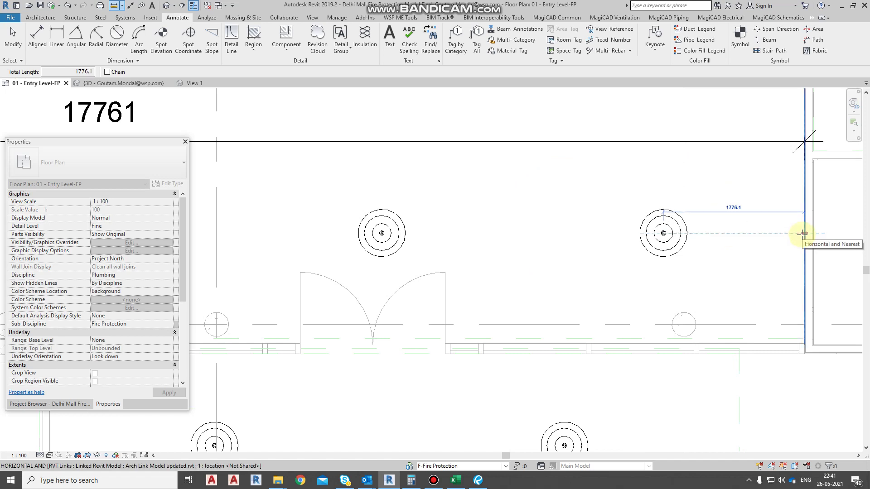
{"action": "left_click", "coordinate": [802, 234]}
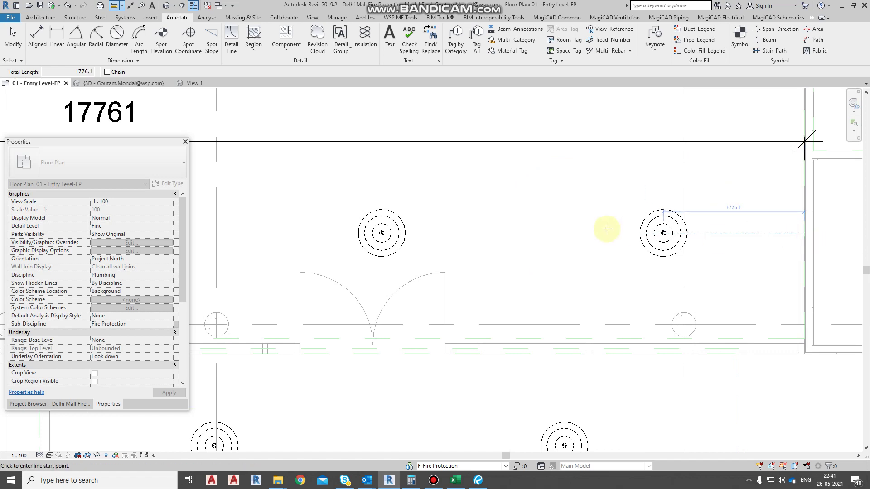
Measure the centre-to-centre distance between the two Cafeteria sprinklers nearest Dry Storage in the row by the double door
{"action": "scroll", "coordinate": [663, 233], "scroll_direction": "up", "scroll_amount": 6}
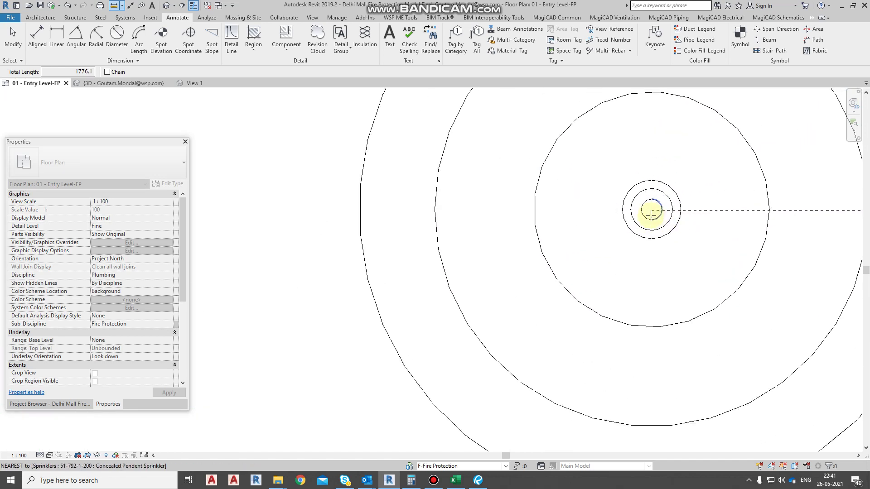
{"action": "left_click", "coordinate": [650, 208]}
{"action": "scroll", "coordinate": [657, 196], "scroll_direction": "down", "scroll_amount": 5}
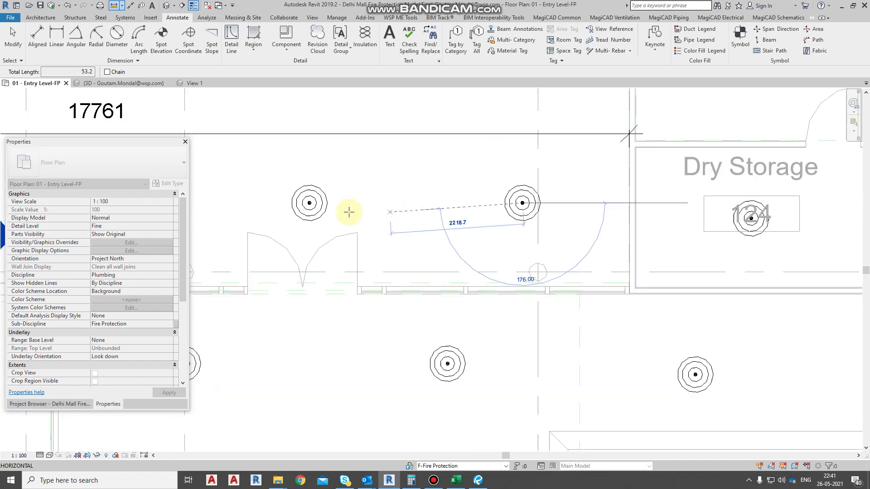
{"action": "scroll", "coordinate": [317, 199], "scroll_direction": "up", "scroll_amount": 5}
{"action": "scroll", "coordinate": [309, 196], "scroll_direction": "up", "scroll_amount": 4}
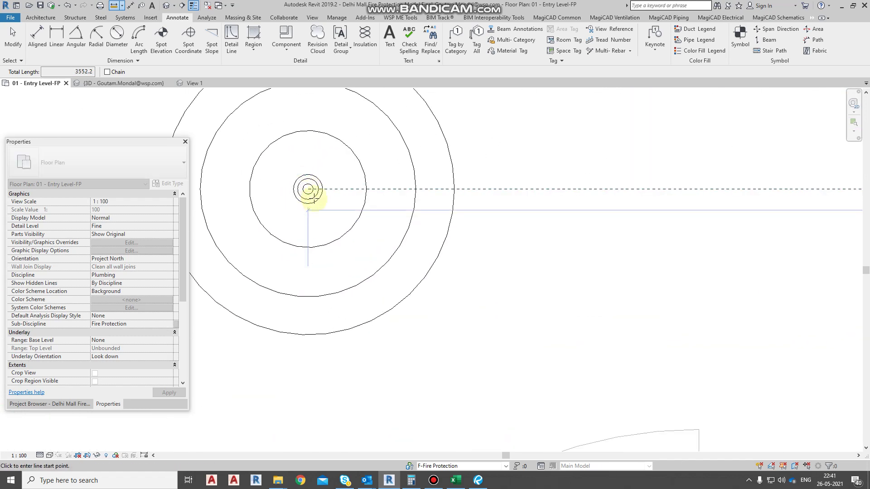
{"action": "scroll", "coordinate": [310, 193], "scroll_direction": "down", "scroll_amount": 2}
{"action": "left_click", "coordinate": [570, 221]}
{"action": "scroll", "coordinate": [564, 231], "scroll_direction": "down", "scroll_amount": 6}
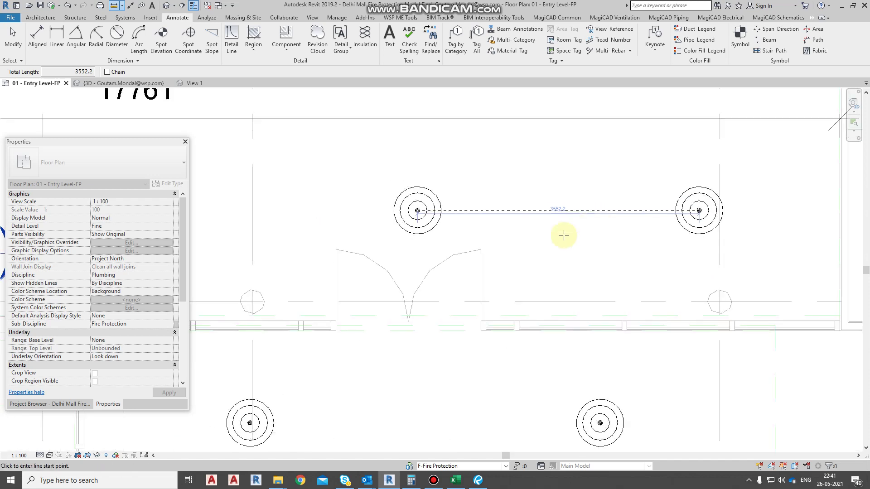
{"action": "scroll", "coordinate": [531, 227], "scroll_direction": "up", "scroll_amount": 1}
{"action": "scroll", "coordinate": [532, 227], "scroll_direction": "down", "scroll_amount": 1}
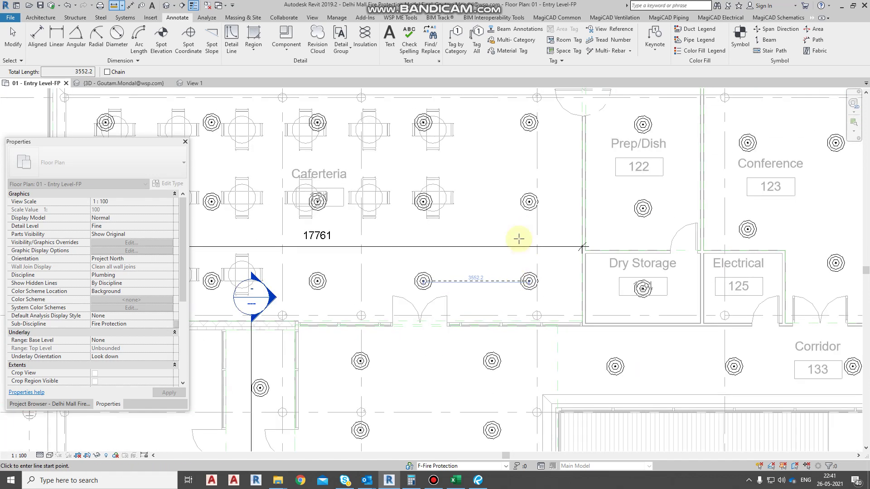
{"action": "scroll", "coordinate": [498, 179], "scroll_direction": "down", "scroll_amount": 3}
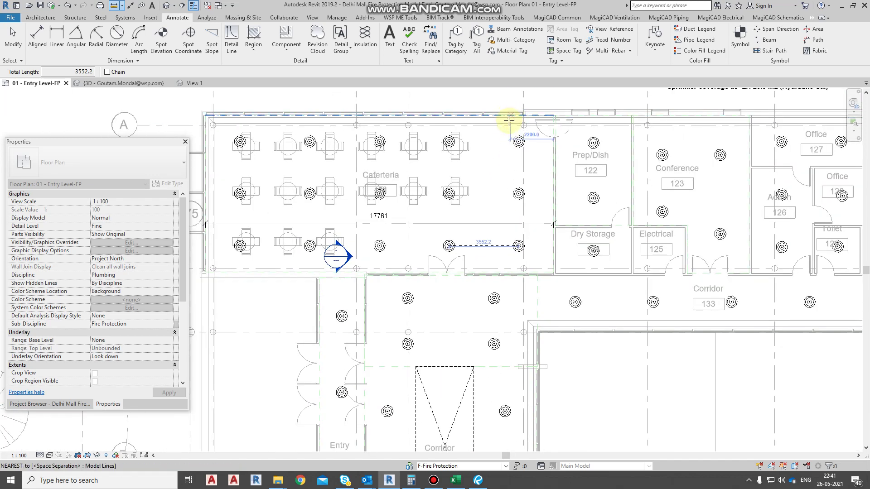
Measure the Cafeteria's width from the grid A exterior wall to the opposite wall near grid B, and leave the measuring command
{"action": "left_click", "coordinate": [503, 121]}
{"action": "left_click", "coordinate": [500, 273]}
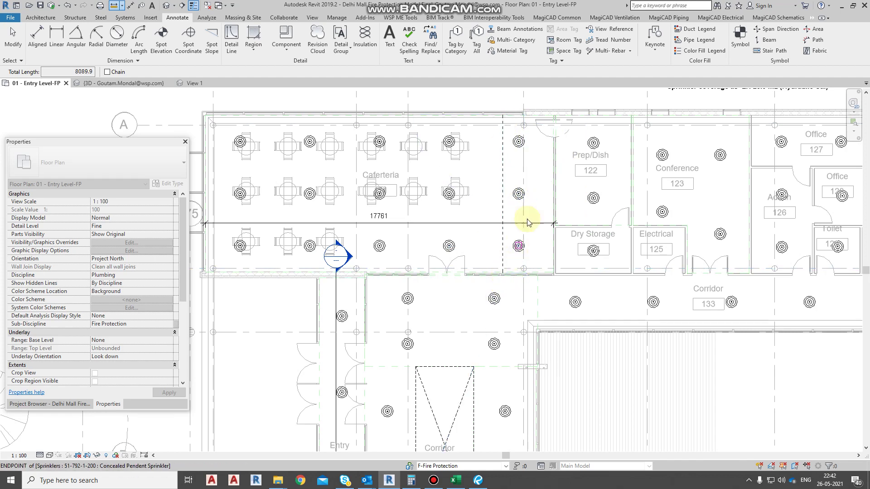
{"action": "key", "text": "Escape"}
{"action": "key", "text": "Escape"}
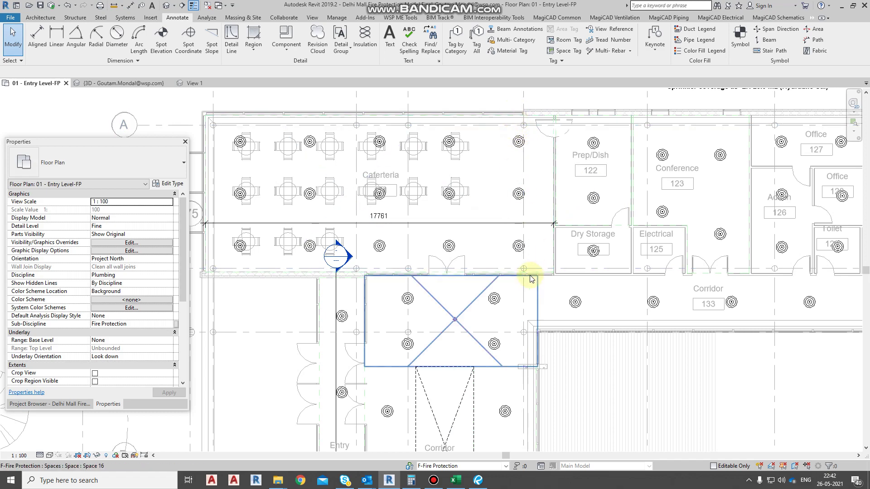
Examine the sprinkler layout in the Cafeteria, Conference room and Corridor 133 against the spacing and coverage notes, dismissing the system notification
{"action": "scroll", "coordinate": [528, 274], "scroll_direction": "up", "scroll_amount": 2}
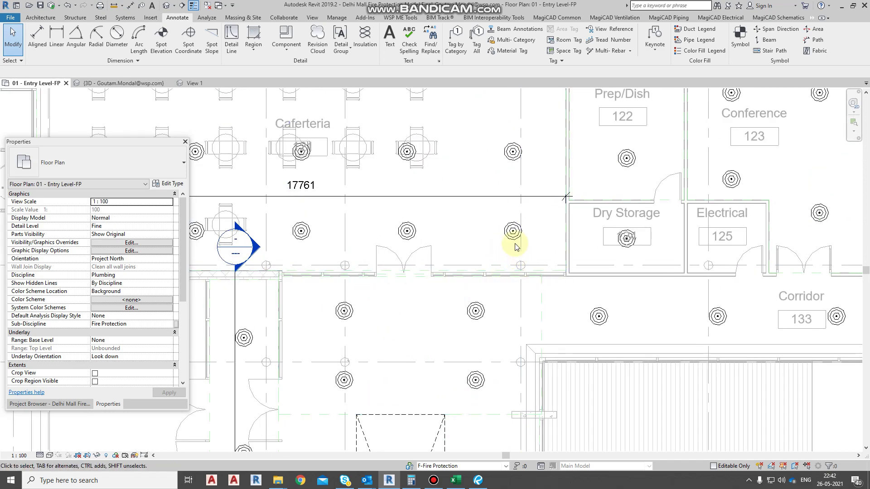
{"action": "scroll", "coordinate": [509, 232], "scroll_direction": "up", "scroll_amount": 2}
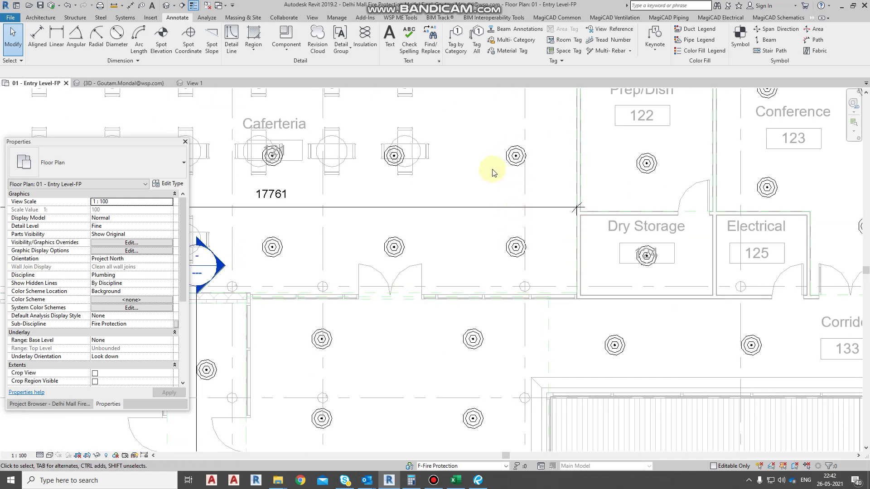
{"action": "middle_click_drag", "start_coordinate": [493, 184], "coordinate": [483, 275]}
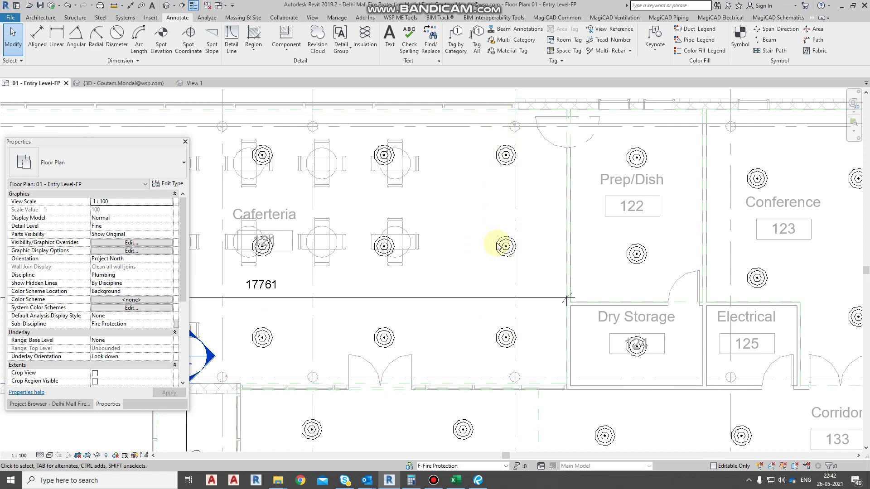
{"action": "scroll", "coordinate": [577, 252], "scroll_direction": "down", "scroll_amount": 3}
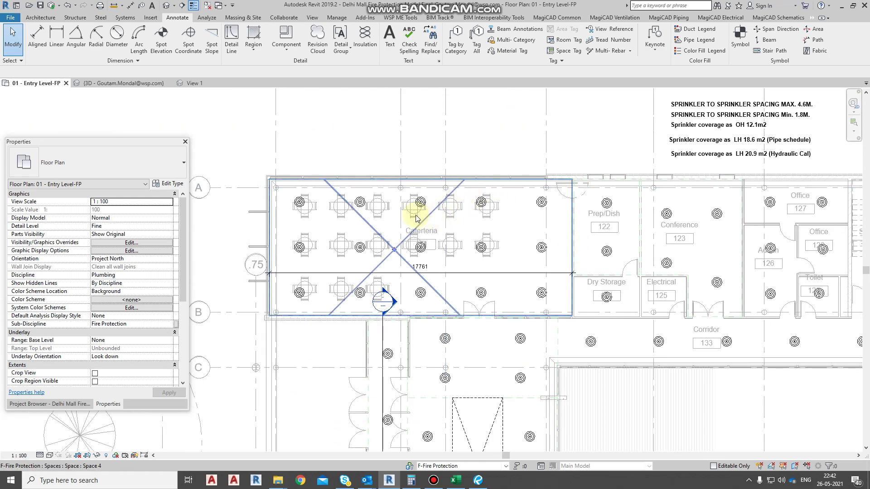
{"action": "scroll", "coordinate": [382, 210], "scroll_direction": "down", "scroll_amount": 2}
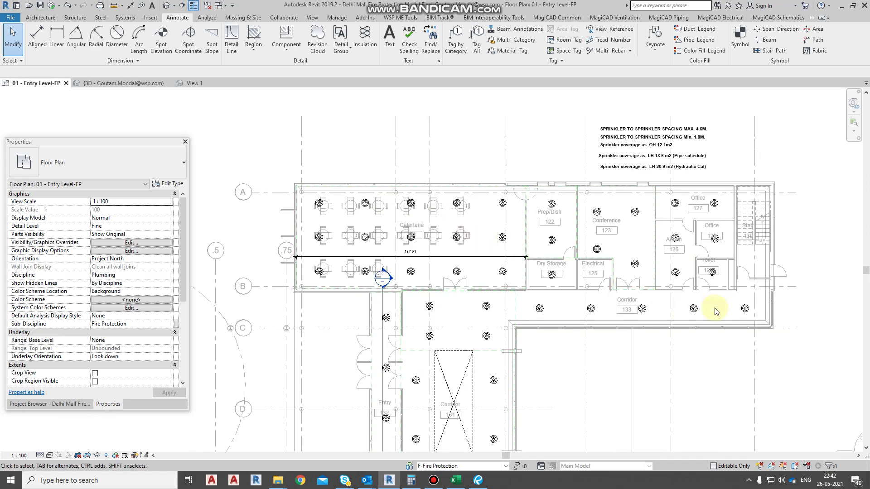
{"action": "scroll", "coordinate": [769, 315], "scroll_direction": "up", "scroll_amount": 2}
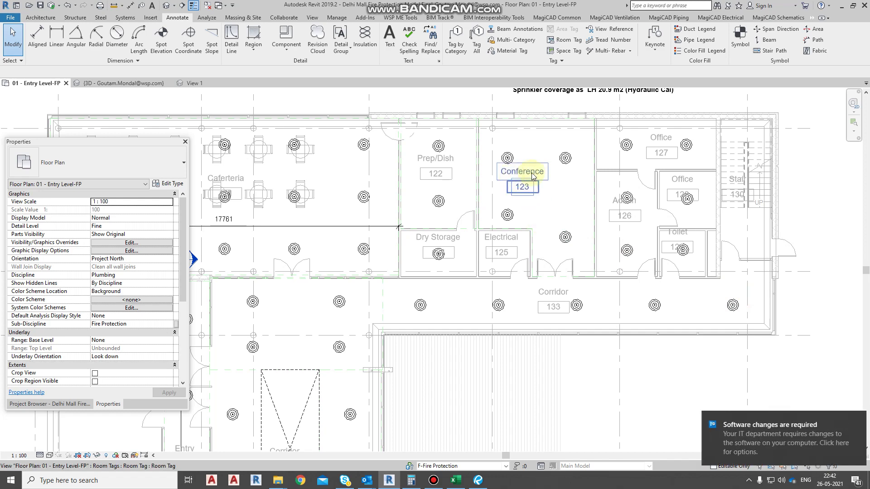
{"action": "left_click", "coordinate": [846, 419]}
{"action": "scroll", "coordinate": [529, 265], "scroll_direction": "down", "scroll_amount": 2}
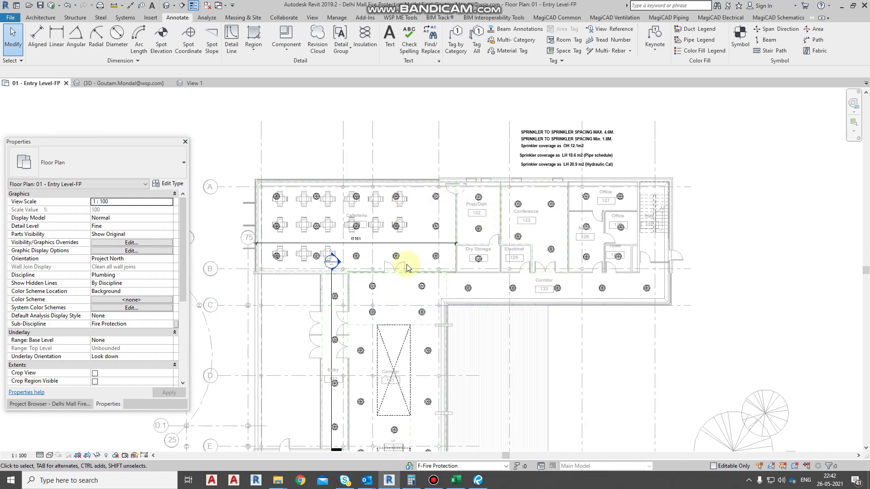
Select the riser pipes and valves near the Fire Pump Room 103 entrance and isolate them in a 3D section box
{"action": "scroll", "coordinate": [406, 264], "scroll_direction": "down", "scroll_amount": 3}
{"action": "scroll", "coordinate": [571, 361], "scroll_direction": "up", "scroll_amount": 5}
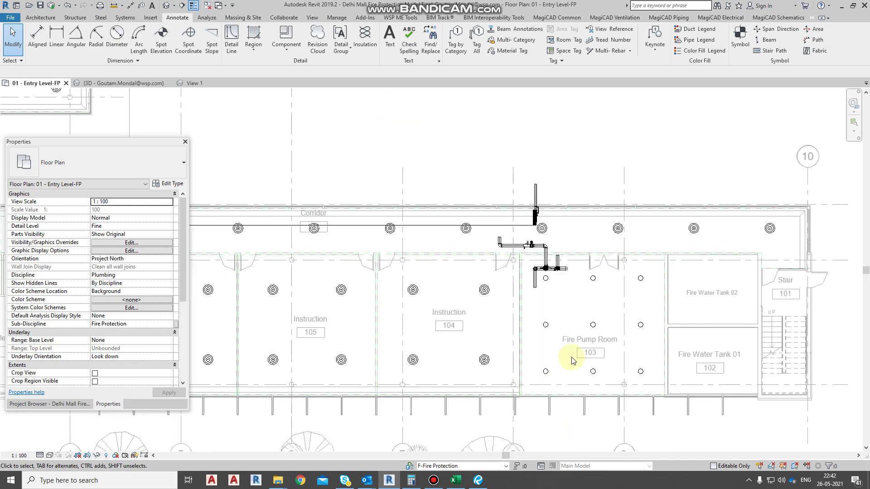
{"action": "scroll", "coordinate": [572, 361], "scroll_direction": "up", "scroll_amount": 2}
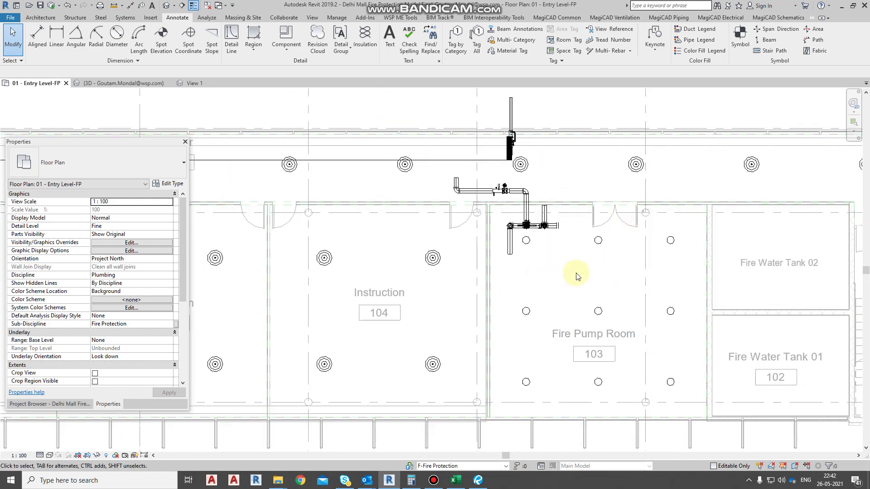
{"action": "scroll", "coordinate": [419, 267], "scroll_direction": "down", "scroll_amount": 2}
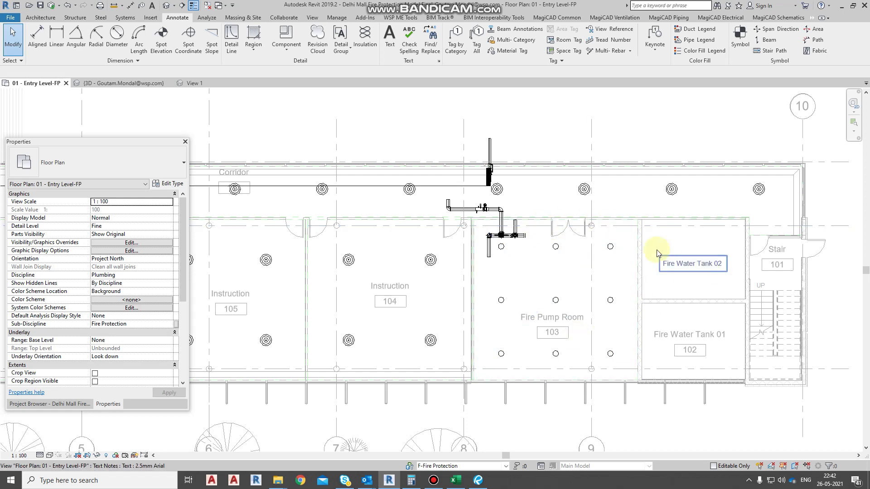
{"action": "scroll", "coordinate": [529, 230], "scroll_direction": "up", "scroll_amount": 4}
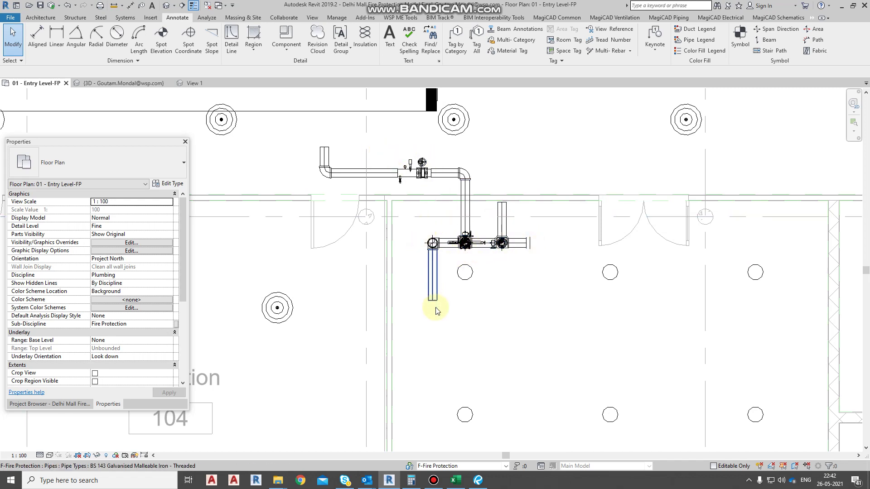
{"action": "left_click_drag", "start_coordinate": [436, 314], "coordinate": [554, 178]}
{"action": "left_click", "coordinate": [268, 51]}
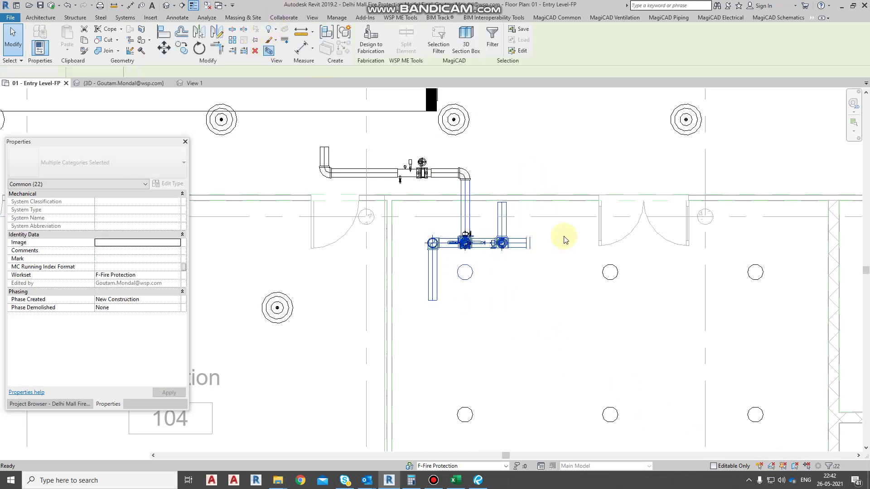
{"action": "left_click", "coordinate": [506, 273]}
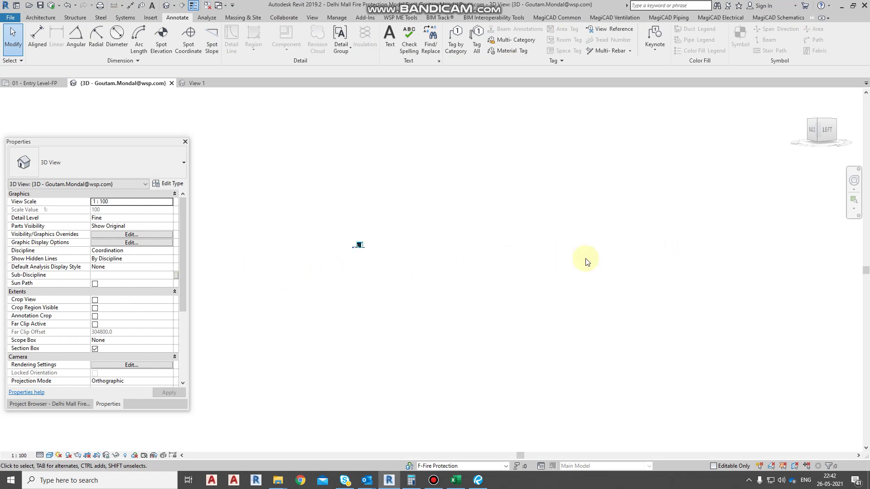
Examine the fire pump room risers, their valves and the connecting header from several angles in the 3D section box view
{"action": "scroll", "coordinate": [353, 244], "scroll_direction": "up", "scroll_amount": 3}
{"action": "scroll", "coordinate": [306, 240], "scroll_direction": "up", "scroll_amount": 3}
{"action": "scroll", "coordinate": [376, 272], "scroll_direction": "up", "scroll_amount": 1}
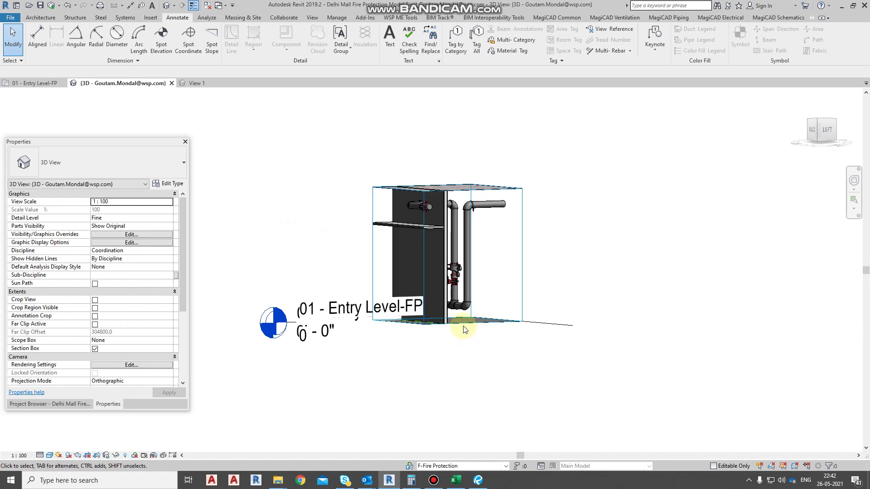
{"action": "left_click", "coordinate": [504, 332]}
{"action": "middle_click_drag", "start_coordinate": [495, 342], "coordinate": [322, 357], "text": "shift"}
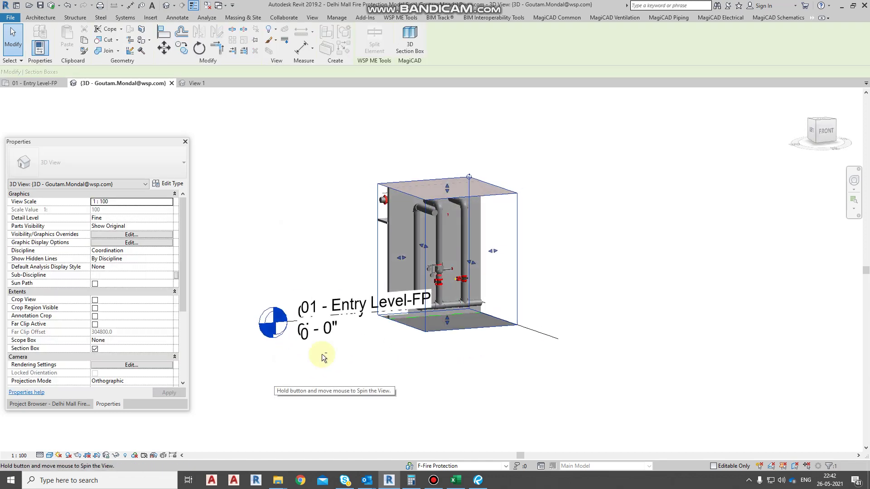
{"action": "scroll", "coordinate": [428, 304], "scroll_direction": "up", "scroll_amount": 2}
{"action": "middle_click_drag", "start_coordinate": [428, 304], "coordinate": [393, 141], "text": "shift"}
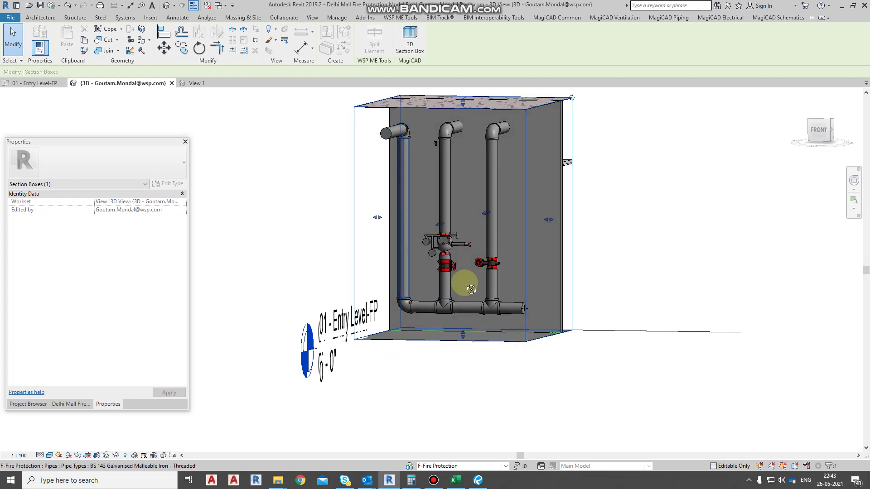
{"action": "scroll", "coordinate": [471, 289], "scroll_direction": "up", "scroll_amount": 1}
{"action": "middle_click_drag", "start_coordinate": [471, 290], "coordinate": [480, 283], "text": "shift"}
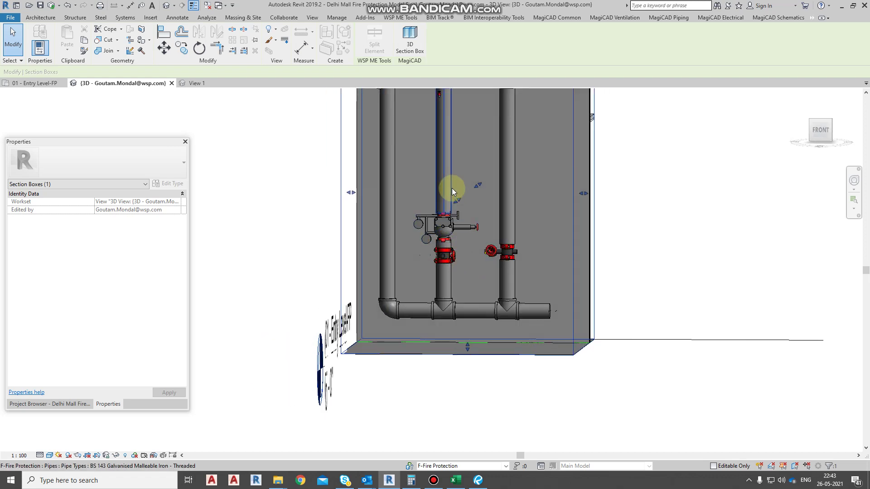
{"action": "middle_click_drag", "start_coordinate": [453, 188], "coordinate": [440, 237], "text": "shift"}
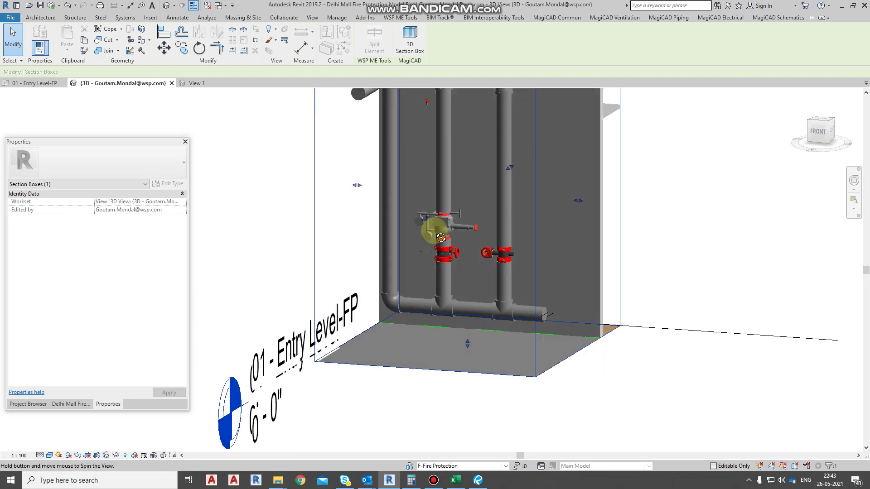
{"action": "scroll", "coordinate": [439, 278], "scroll_direction": "up", "scroll_amount": 5}
{"action": "key", "text": "Escape"}
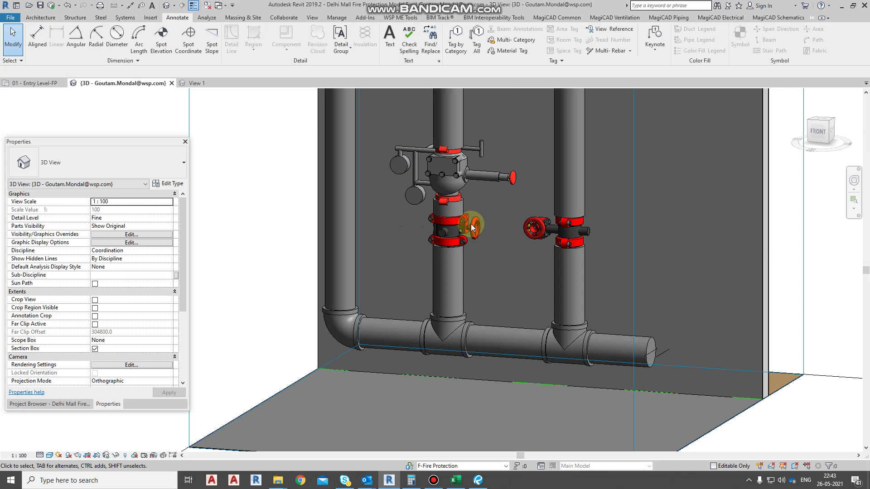
{"action": "scroll", "coordinate": [456, 181], "scroll_direction": "down", "scroll_amount": 4}
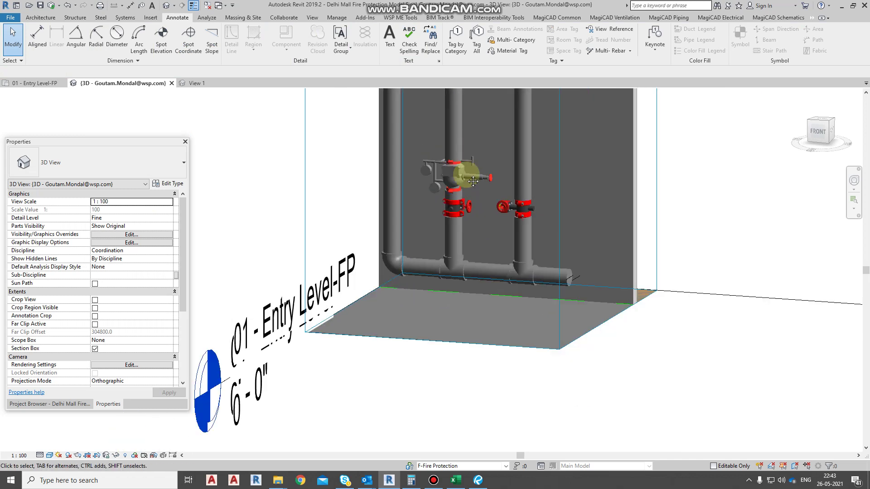
{"action": "scroll", "coordinate": [462, 242], "scroll_direction": "down", "scroll_amount": 2}
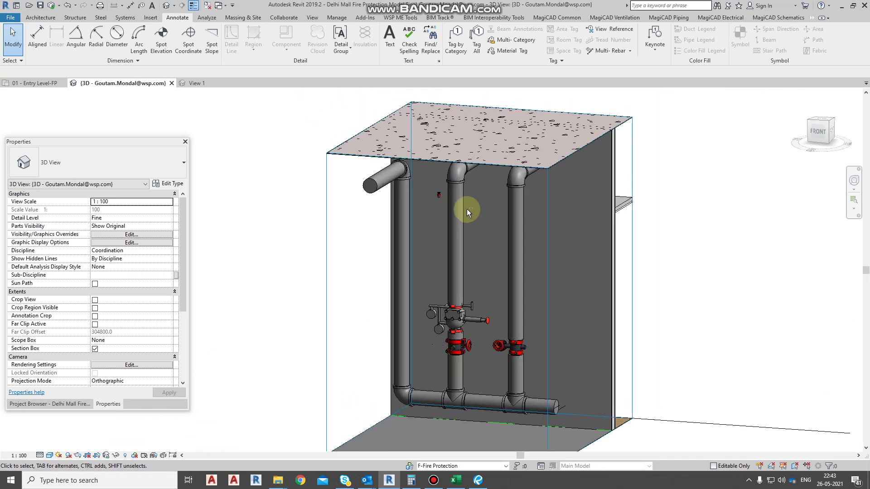
{"action": "middle_click_drag", "start_coordinate": [467, 208], "coordinate": [450, 145], "text": "shift"}
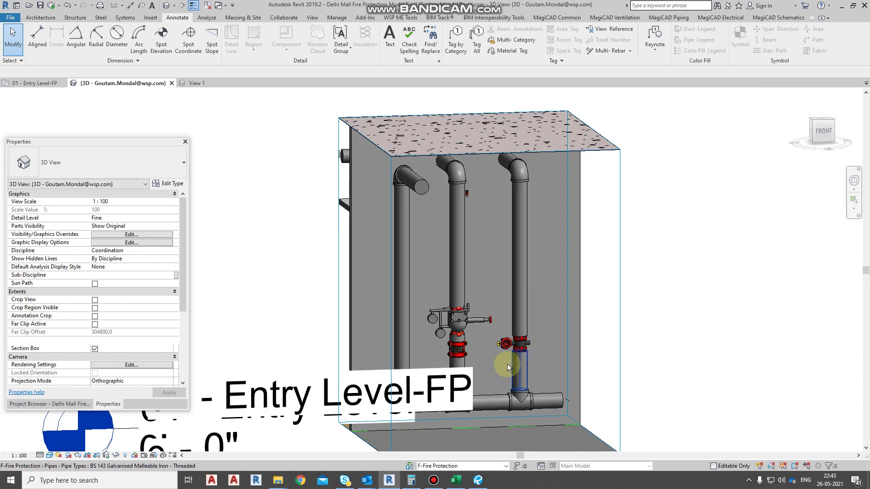
{"action": "mouse_move", "coordinate": [501, 359]}
{"action": "middle_mouse_down", "text": "shift"}
{"action": "mouse_move", "coordinate": [414, 356]}
{"action": "mouse_move", "coordinate": [503, 347]}
{"action": "middle_mouse_up", "text": "shift"}
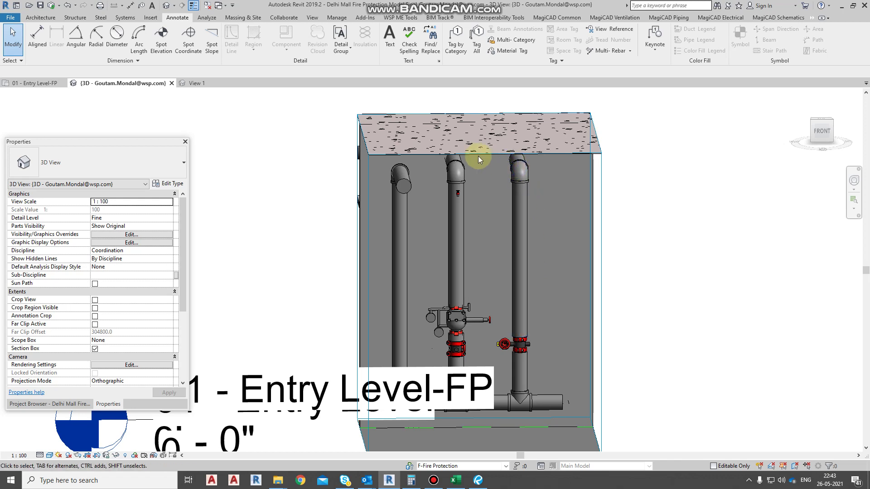
Return to the 01 - Entry Level-FP floor plan and inspect the Automatic Zone Control Valve and the overall building layout
{"action": "left_click", "coordinate": [42, 82]}
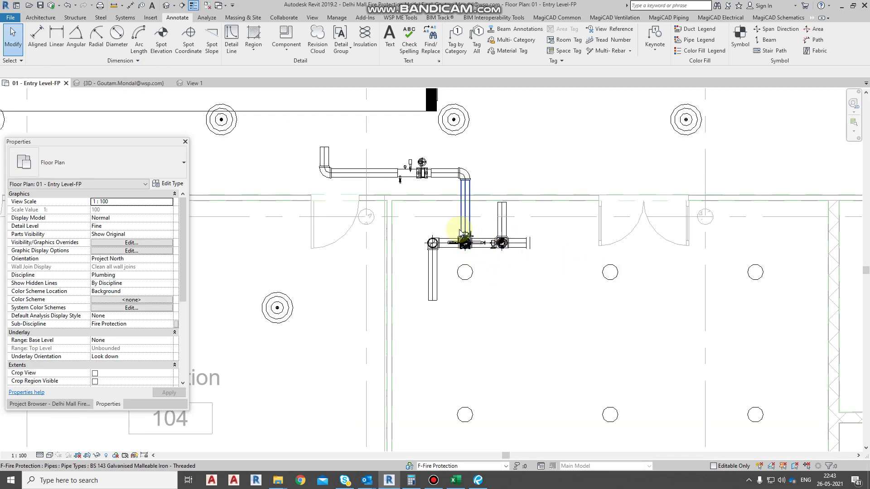
{"action": "scroll", "coordinate": [512, 238], "scroll_direction": "up", "scroll_amount": 3}
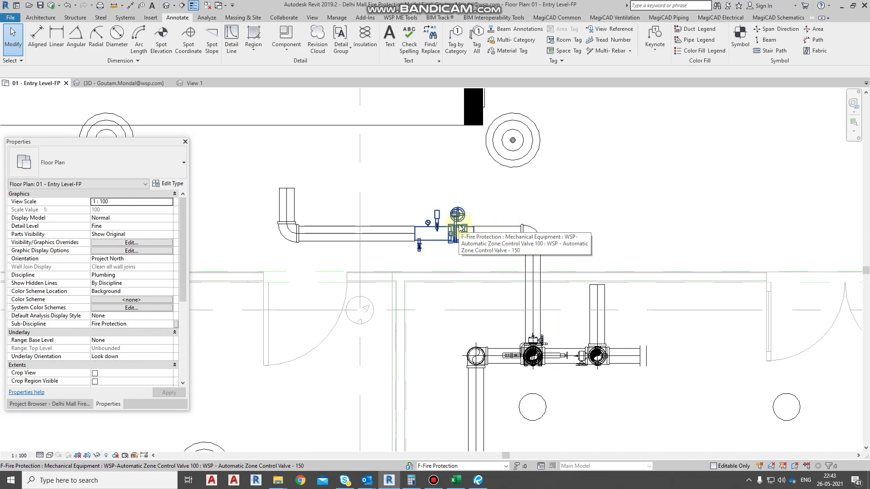
{"action": "scroll", "coordinate": [460, 228], "scroll_direction": "down", "scroll_amount": 5}
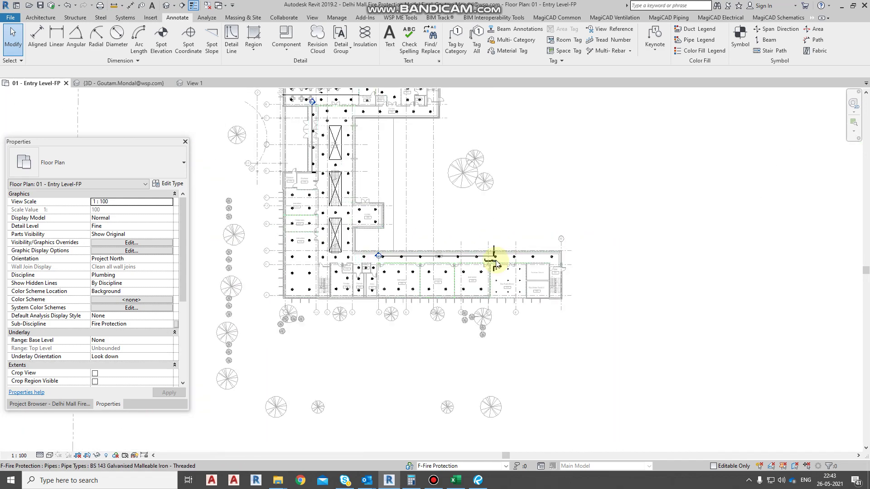
{"action": "scroll", "coordinate": [496, 265], "scroll_direction": "down", "scroll_amount": 1}
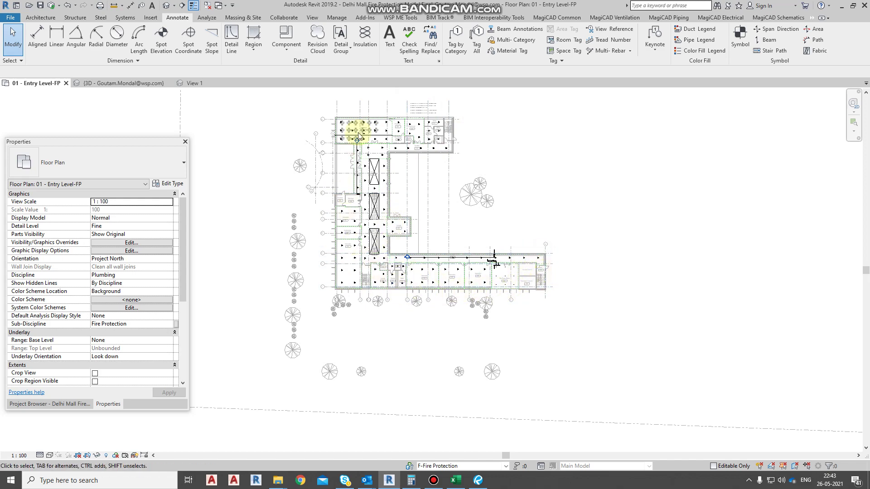
Draw a 150 mm pipe at 3000 mm offset from the open riser branch outside Fire Pump Room 103, about 16 m along the corridor toward Stair 101
{"action": "scroll", "coordinate": [507, 263], "scroll_direction": "up", "scroll_amount": 7}
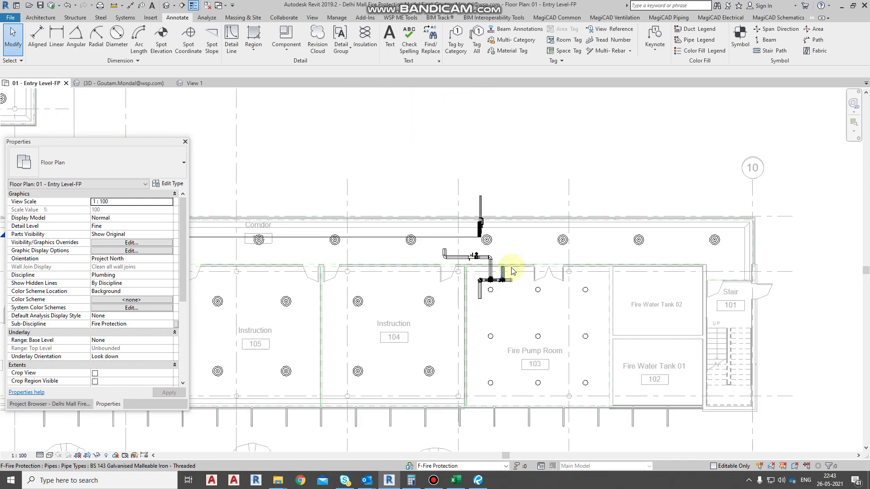
{"action": "scroll", "coordinate": [493, 261], "scroll_direction": "up", "scroll_amount": 5}
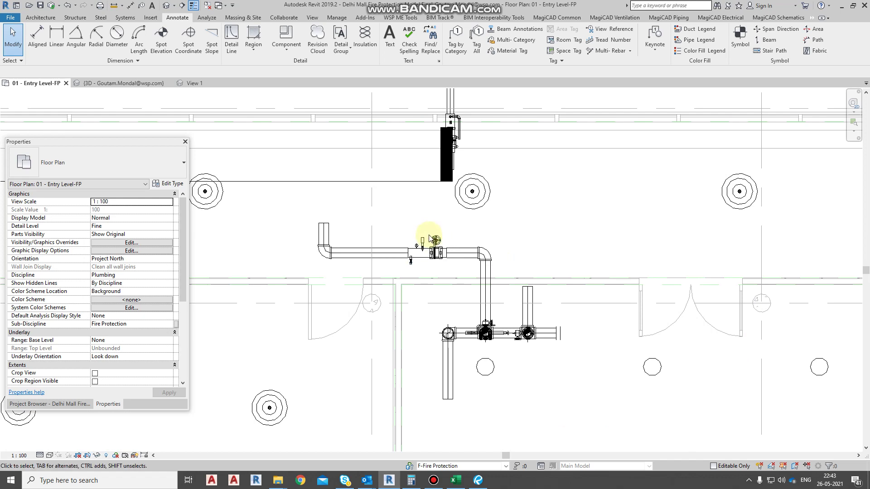
{"action": "scroll", "coordinate": [428, 241], "scroll_direction": "up", "scroll_amount": 4}
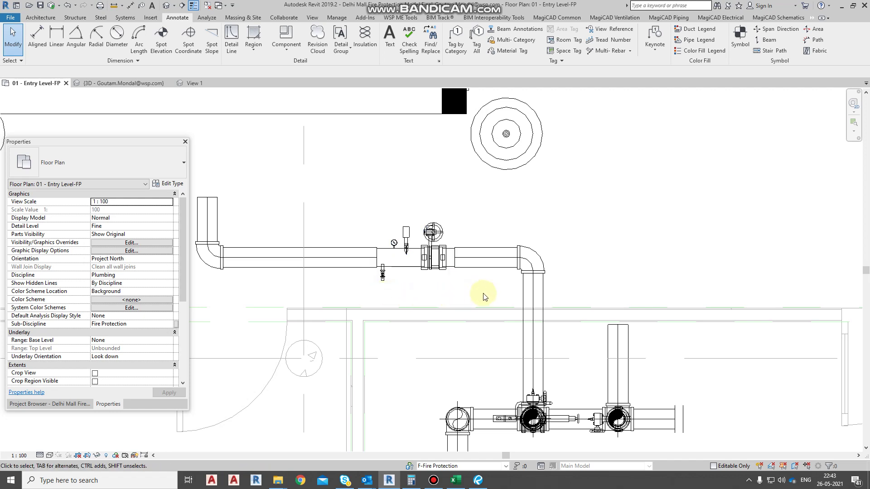
{"action": "scroll", "coordinate": [494, 289], "scroll_direction": "down", "scroll_amount": 3}
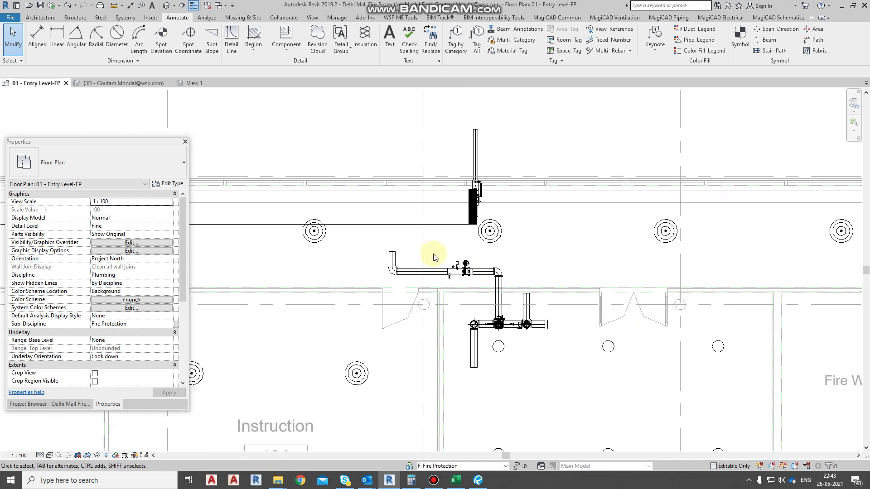
{"action": "scroll", "coordinate": [435, 254], "scroll_direction": "down", "scroll_amount": 2}
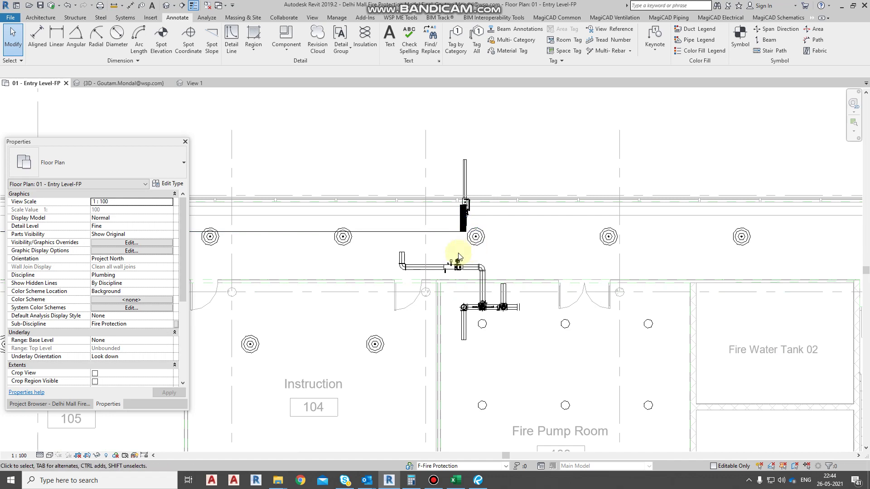
{"action": "left_click", "coordinate": [403, 256]}
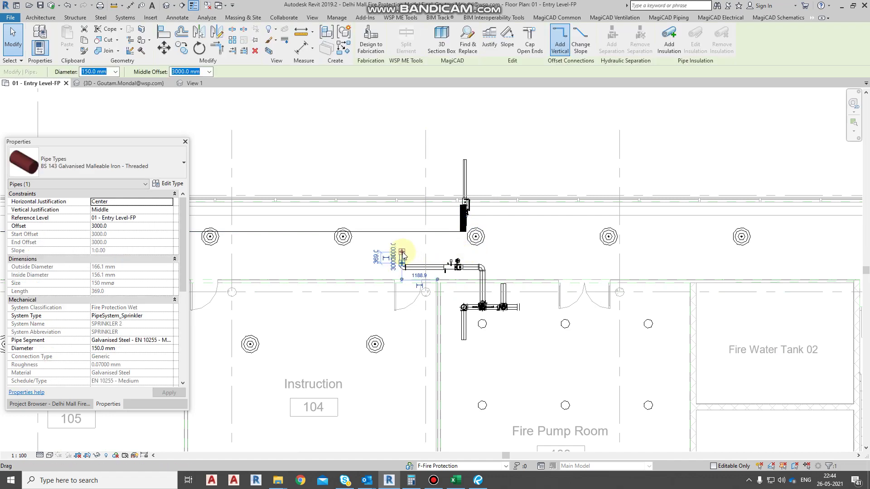
{"action": "right_click", "coordinate": [402, 256]}
{"action": "left_click", "coordinate": [430, 51]}
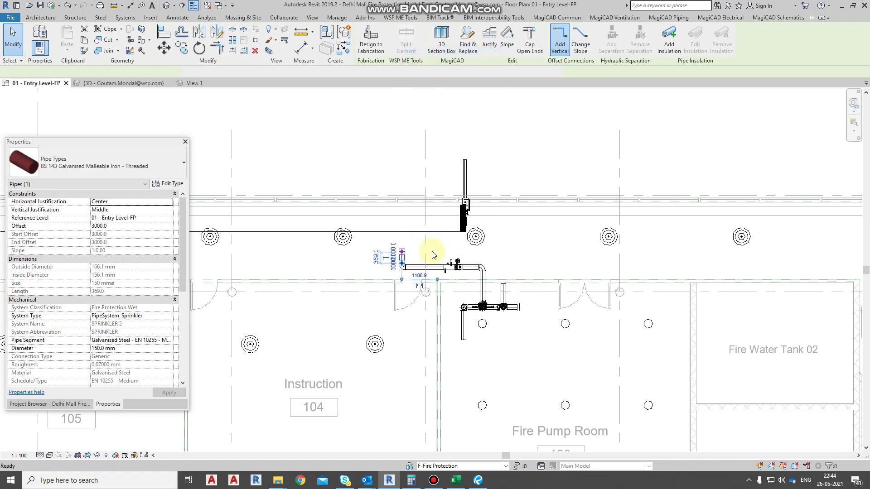
{"action": "scroll", "coordinate": [729, 245], "scroll_direction": "down", "scroll_amount": 3}
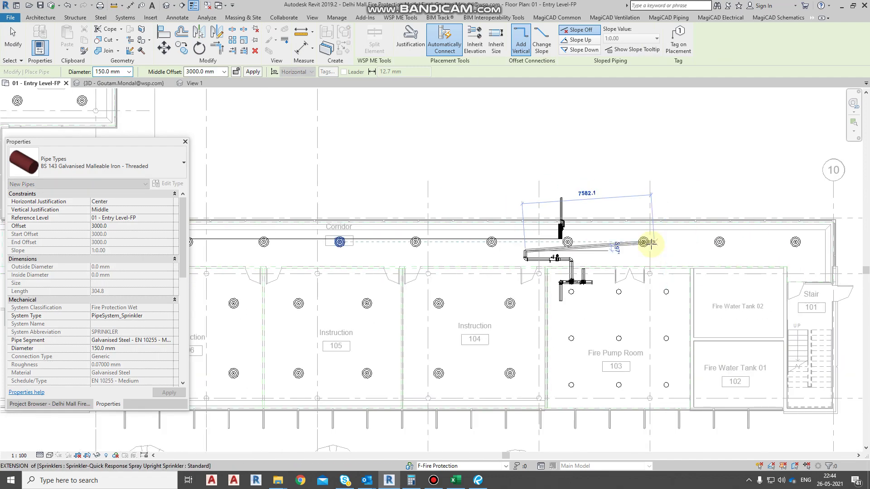
{"action": "scroll", "coordinate": [748, 245], "scroll_direction": "up", "scroll_amount": 2}
{"action": "left_click", "coordinate": [798, 253]}
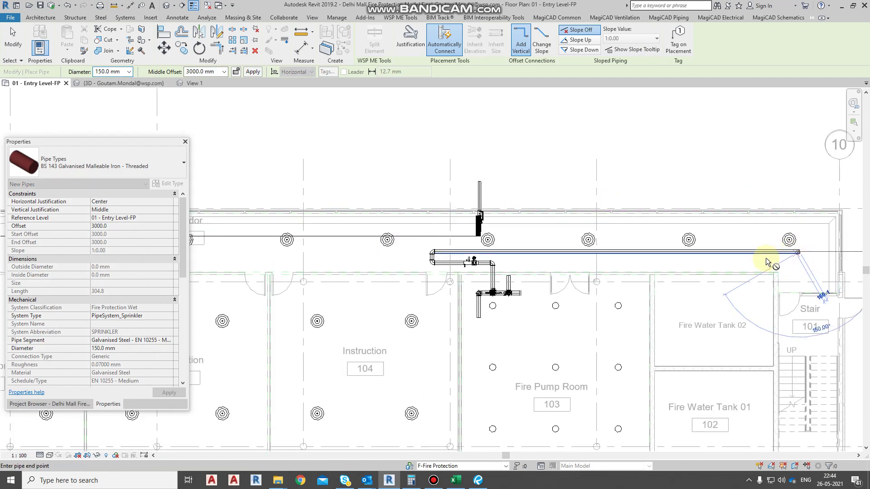
{"action": "key", "text": "Escape"}
{"action": "key", "text": "Escape"}
Convert the elbow at the start of the new corridor pipe into a tee
{"action": "scroll", "coordinate": [430, 255], "scroll_direction": "up", "scroll_amount": 3}
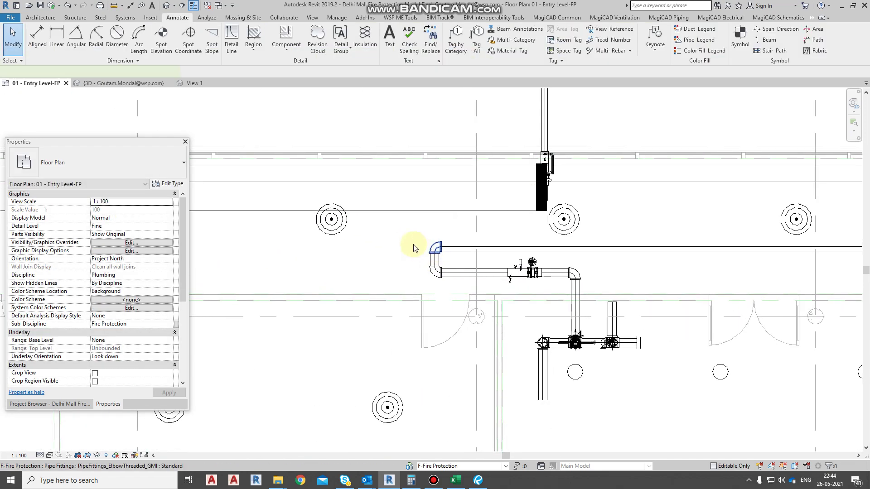
{"action": "left_click", "coordinate": [415, 247]}
{"action": "left_click", "coordinate": [426, 249]}
{"action": "key", "text": "Escape"}
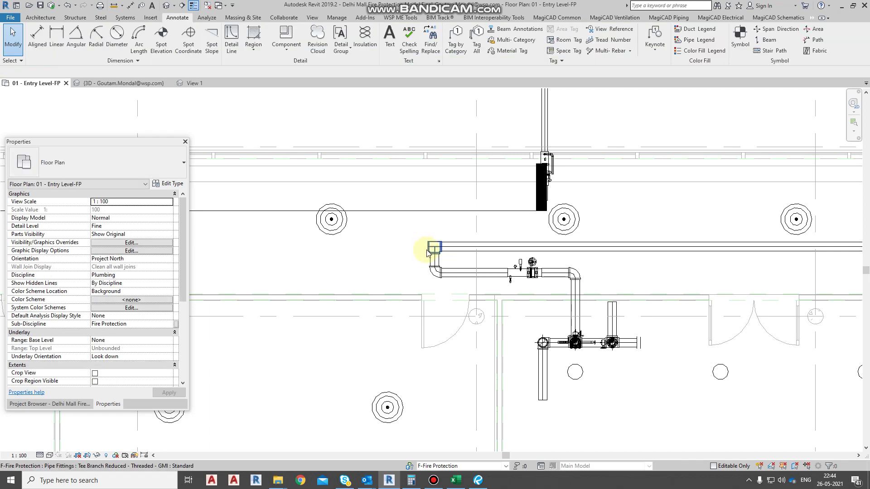
Draw a 150 mm pipe about 3.1 m long from the tee's open end along the corridor toward Instruction 104
{"action": "left_click", "coordinate": [430, 252]}
{"action": "right_click", "coordinate": [430, 249]}
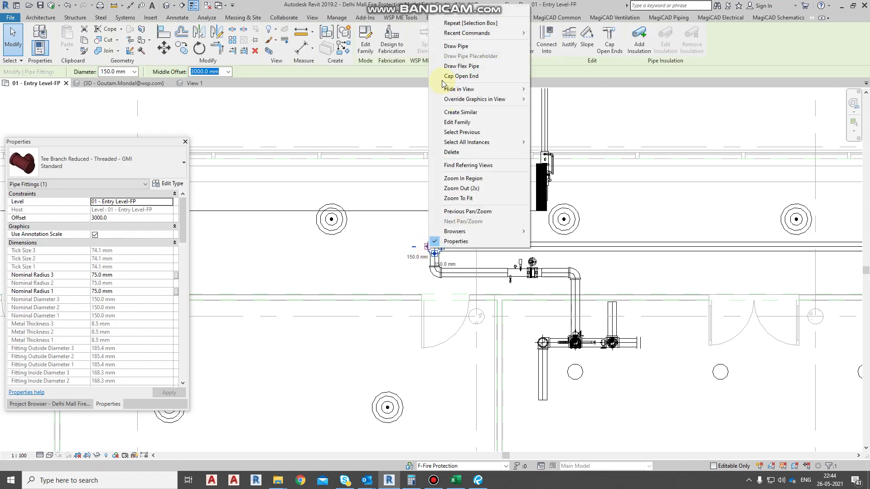
{"action": "left_click", "coordinate": [450, 47]}
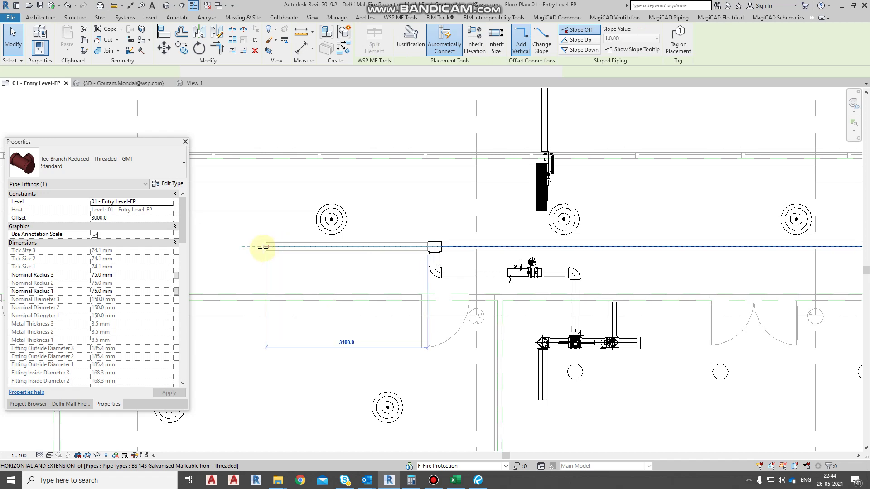
{"action": "left_click", "coordinate": [261, 251]}
{"action": "key", "text": "Escape"}
{"action": "key", "text": "Escape"}
Set the diameter of the long corridor pipe running toward Stair 101 to 25 mm
{"action": "scroll", "coordinate": [349, 233], "scroll_direction": "down", "scroll_amount": 4}
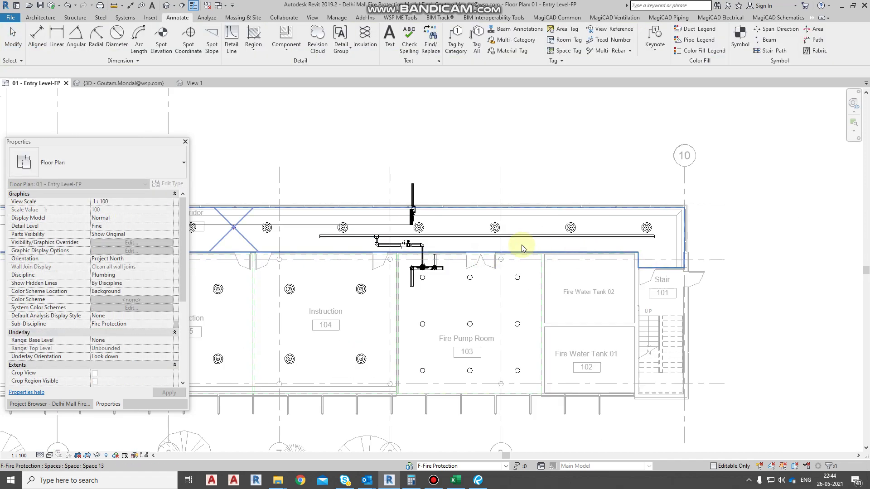
{"action": "left_click", "coordinate": [469, 239]}
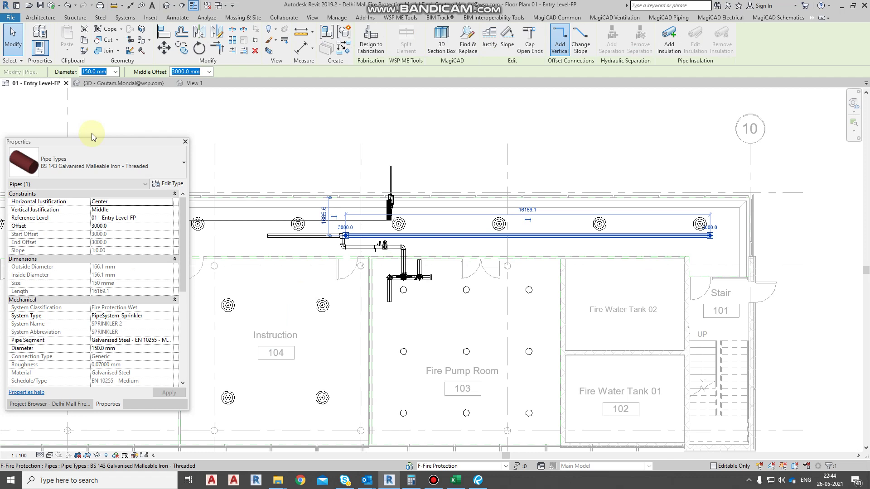
{"action": "left_click", "coordinate": [115, 72]}
{"action": "left_click", "coordinate": [92, 113]}
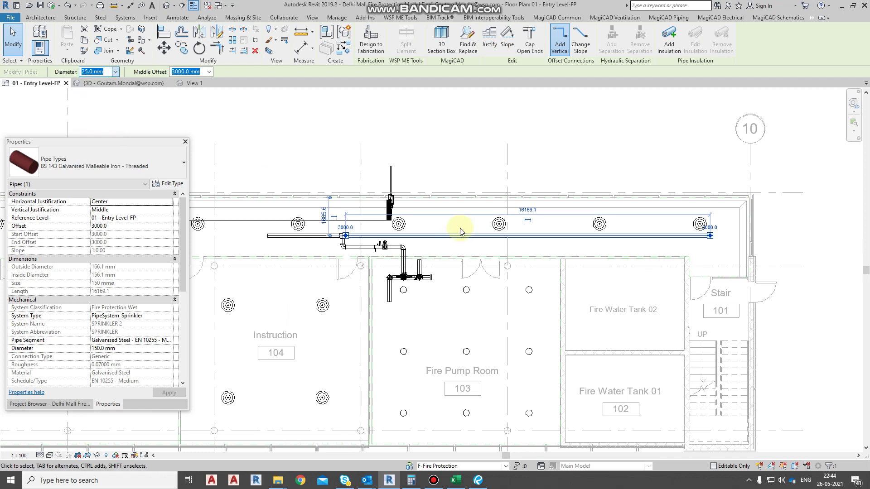
{"action": "key", "text": "Escape"}
{"action": "scroll", "coordinate": [553, 243], "scroll_direction": "up", "scroll_amount": 2}
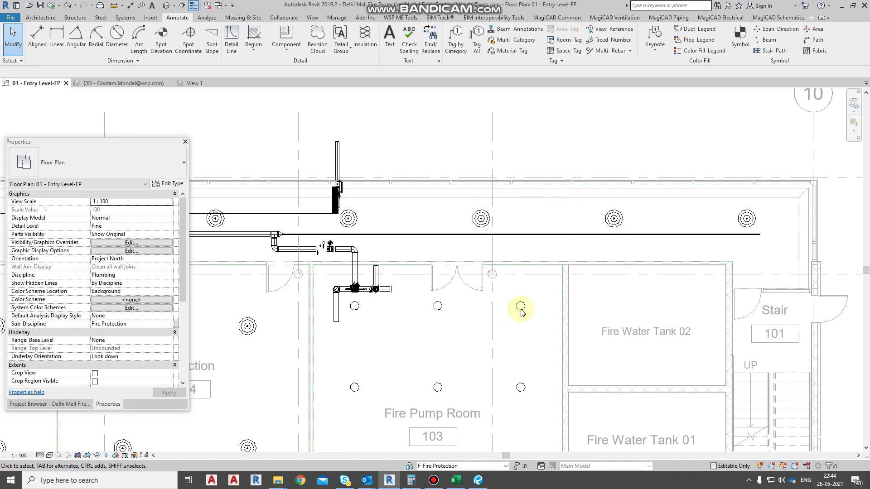
Switch to the 13-16-PDF standard in Bluebeam Revu and examine Table 23.7.2.2.1 Light Hazard Pipe Schedules under section 23.7
{"action": "left_click", "coordinate": [477, 481]}
{"action": "scroll", "coordinate": [77, 369], "scroll_direction": "down", "scroll_amount": 7}
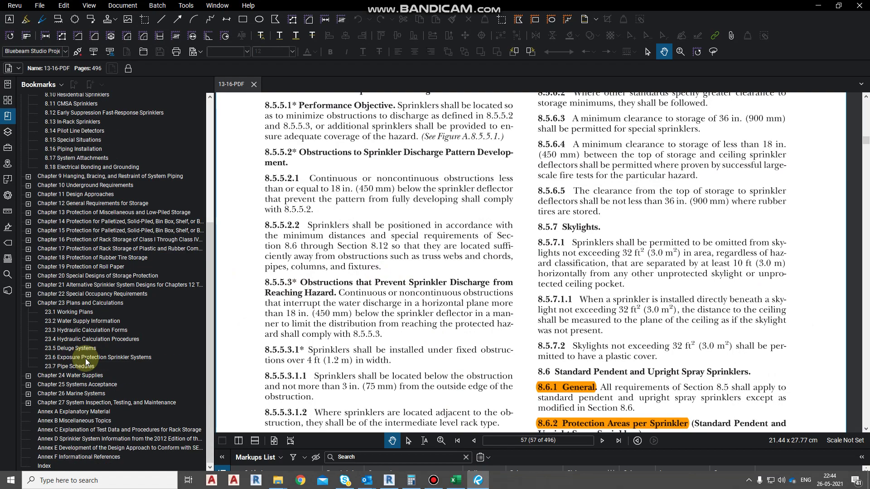
{"action": "left_click", "coordinate": [84, 365]}
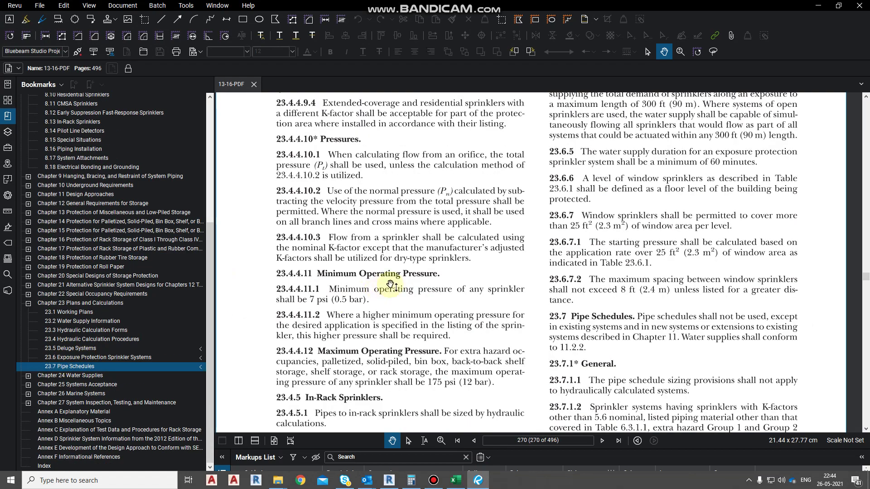
{"action": "scroll", "coordinate": [444, 269], "scroll_direction": "down", "scroll_amount": 3}
{"action": "scroll", "coordinate": [444, 268], "scroll_direction": "down", "scroll_amount": 5}
{"action": "scroll", "coordinate": [427, 274], "scroll_direction": "down", "scroll_amount": 3, "text": "ctrl"}
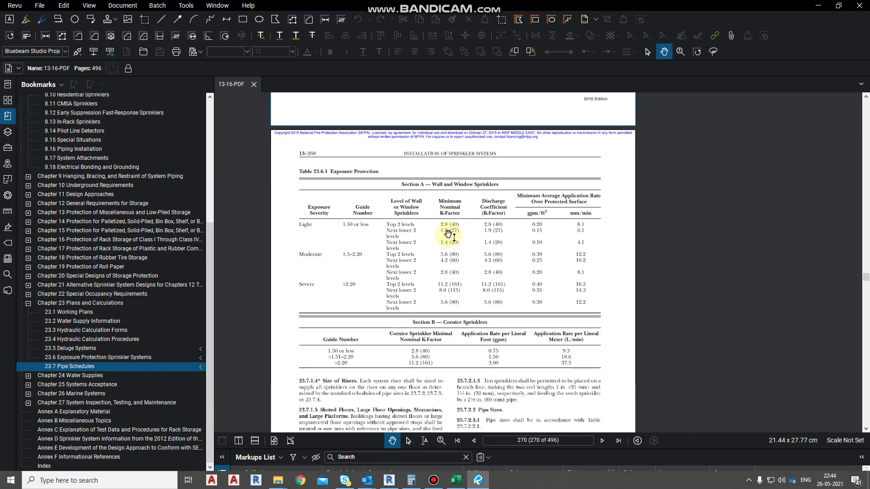
{"action": "scroll", "coordinate": [448, 248], "scroll_direction": "down", "scroll_amount": 3}
{"action": "scroll", "coordinate": [448, 248], "scroll_direction": "down", "scroll_amount": 1}
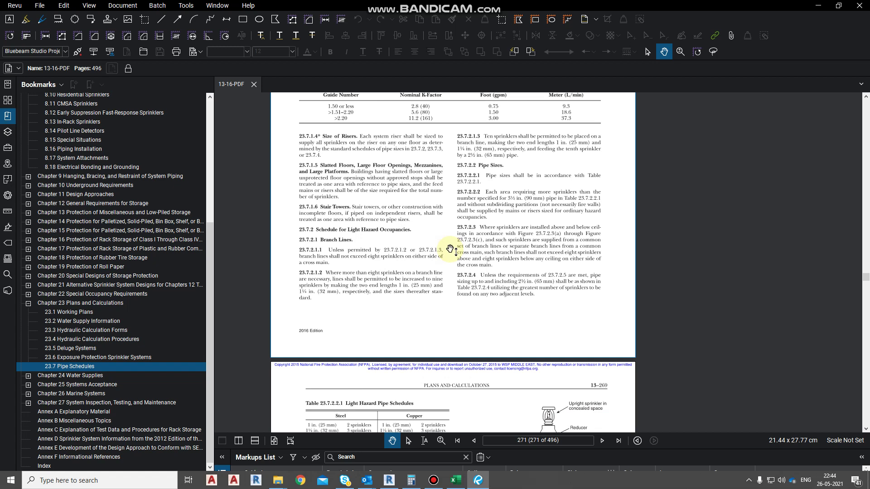
{"action": "scroll", "coordinate": [419, 248], "scroll_direction": "down", "scroll_amount": 4}
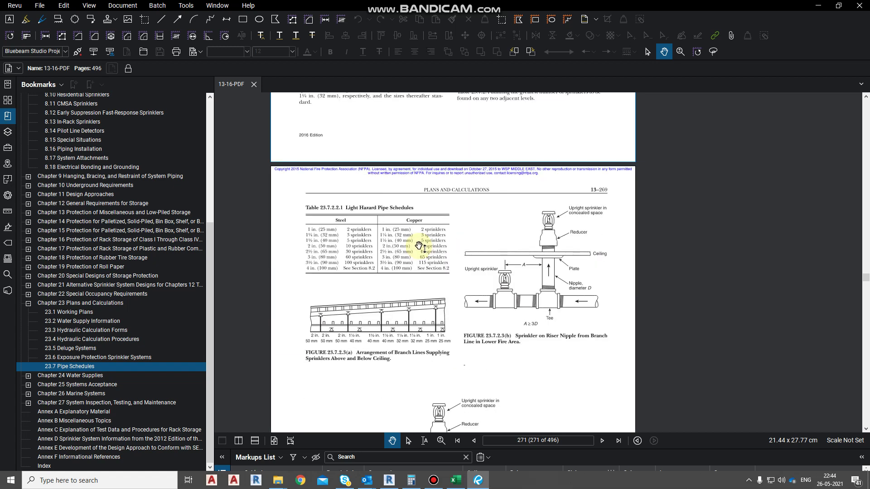
{"action": "scroll", "coordinate": [345, 252], "scroll_direction": "up", "scroll_amount": 3, "text": "ctrl"}
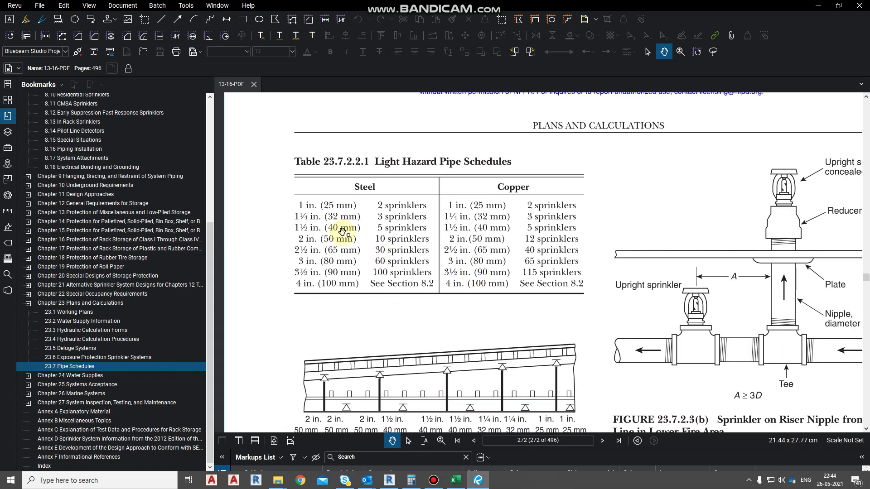
{"action": "scroll", "coordinate": [357, 224], "scroll_direction": "up", "scroll_amount": 1, "text": "ctrl"}
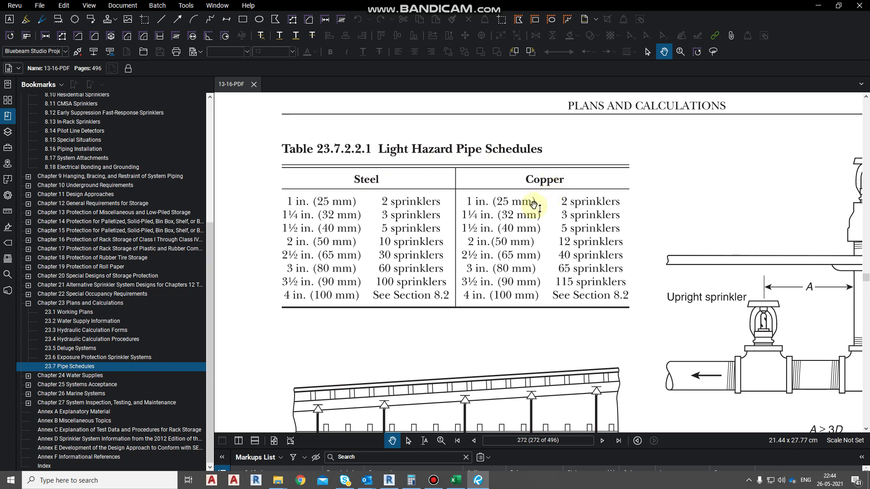
Examine Table 23.7.3.4 Ordinary Hazard Pipe Schedule for the number of sprinklers allowed per steel and copper pipe size
{"action": "scroll", "coordinate": [499, 204], "scroll_direction": "down", "scroll_amount": 5}
{"action": "scroll", "coordinate": [475, 248], "scroll_direction": "down", "scroll_amount": 3, "text": "ctrl"}
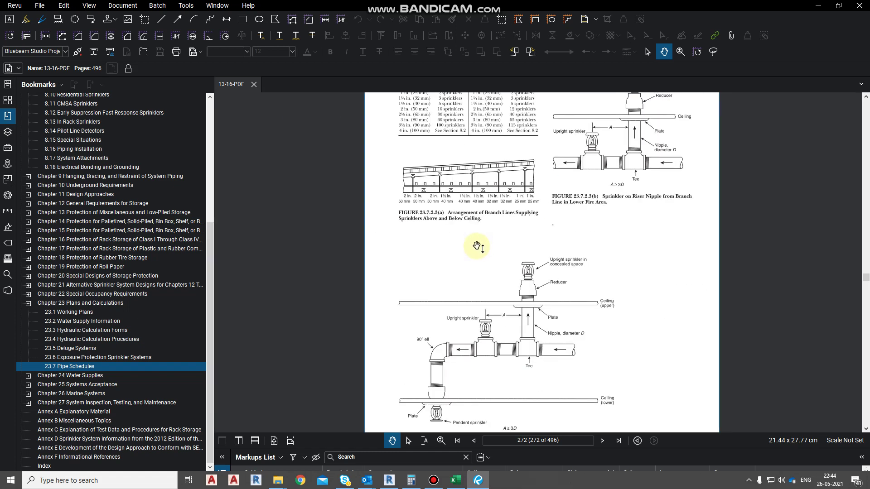
{"action": "scroll", "coordinate": [476, 246], "scroll_direction": "down", "scroll_amount": 5}
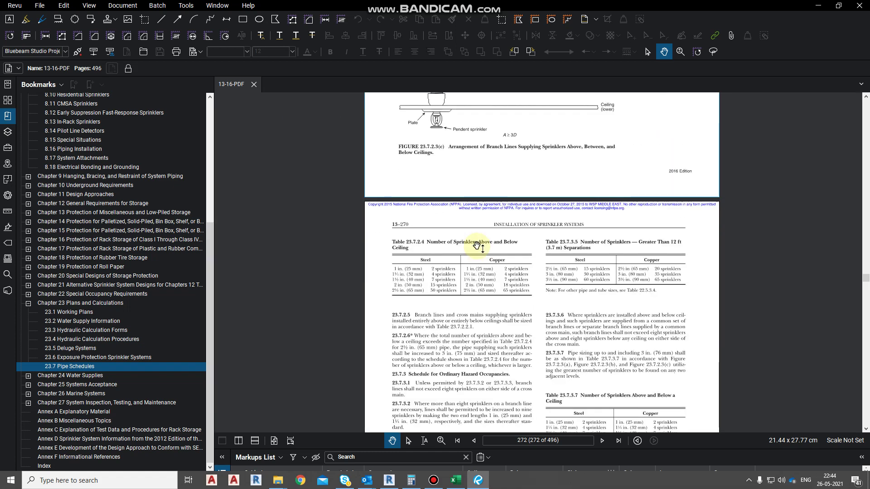
{"action": "scroll", "coordinate": [477, 246], "scroll_direction": "down", "scroll_amount": 5}
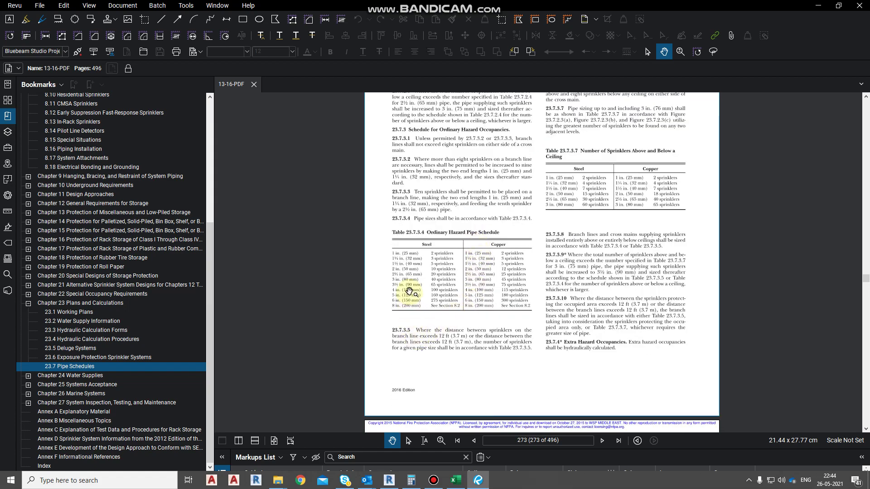
{"action": "scroll", "coordinate": [409, 291], "scroll_direction": "up", "scroll_amount": 3, "text": "ctrl"}
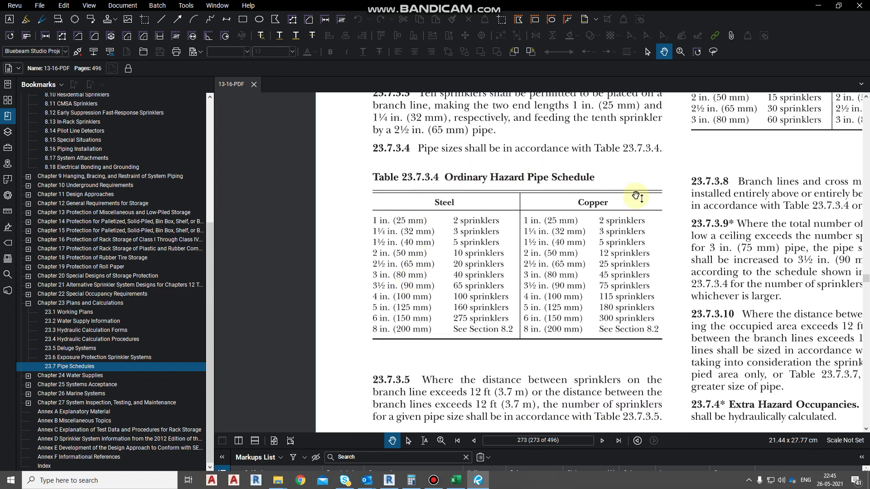
{"action": "scroll", "coordinate": [442, 328], "scroll_direction": "up", "scroll_amount": 1, "text": "ctrl"}
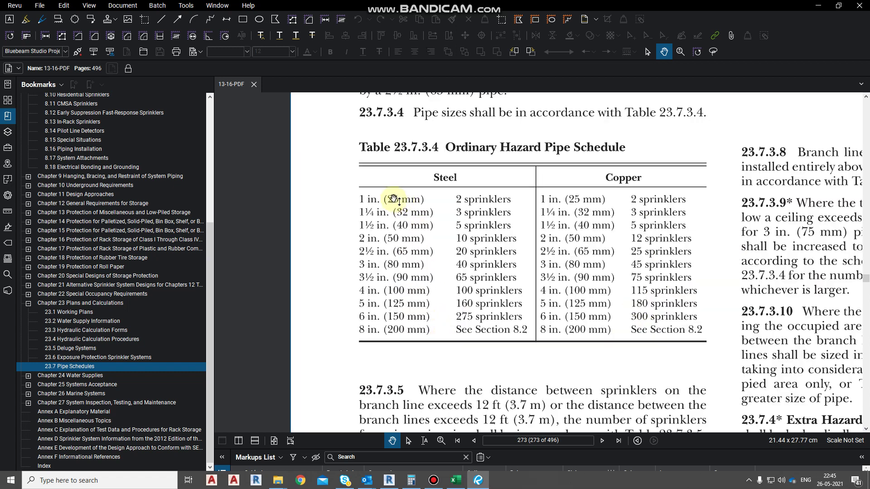
{"action": "scroll", "coordinate": [394, 199], "scroll_direction": "up", "scroll_amount": 2, "text": "ctrl"}
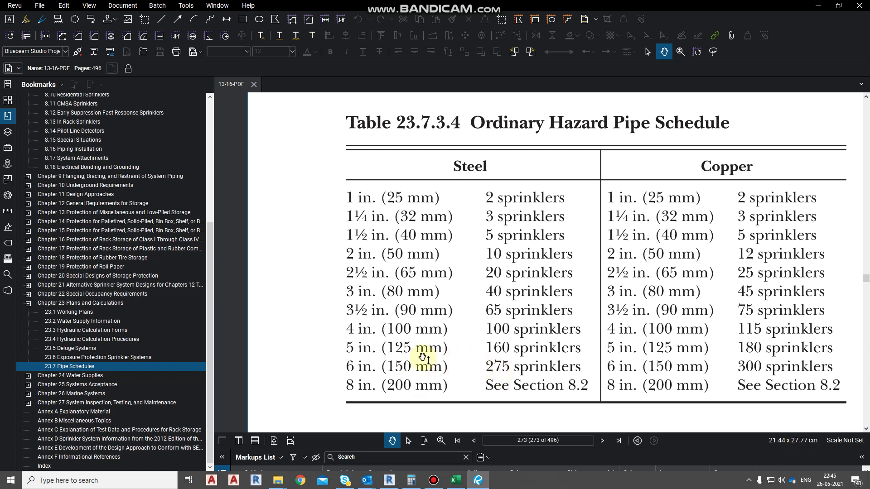
Switch to Revit and count the sprinklers on the Entry Level plan by filtering a selection of the whole building
{"action": "mouse_move", "coordinate": [389, 482]}
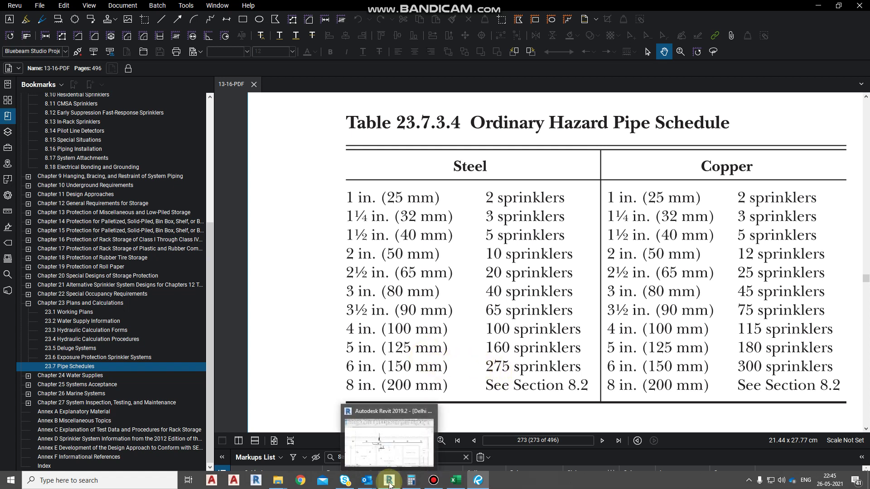
{"action": "left_click", "coordinate": [388, 452]}
{"action": "scroll", "coordinate": [469, 316], "scroll_direction": "down", "scroll_amount": 6}
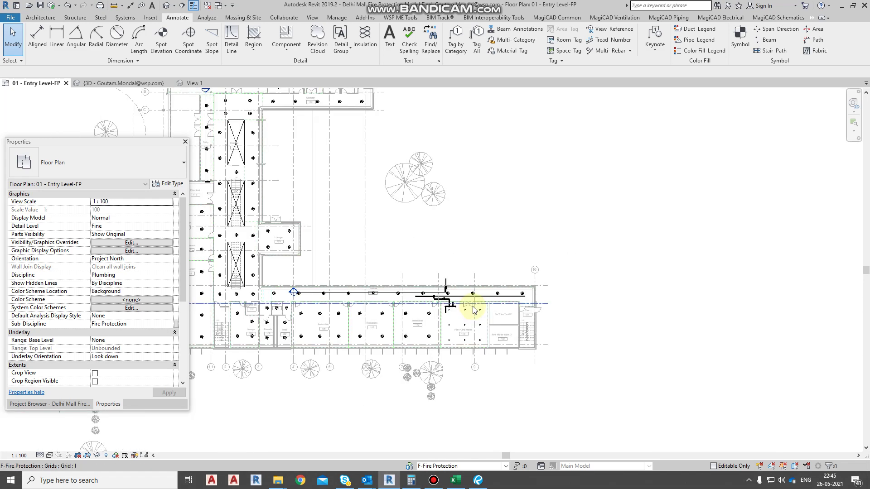
{"action": "left_click_drag", "start_coordinate": [487, 334], "coordinate": [524, 344]}
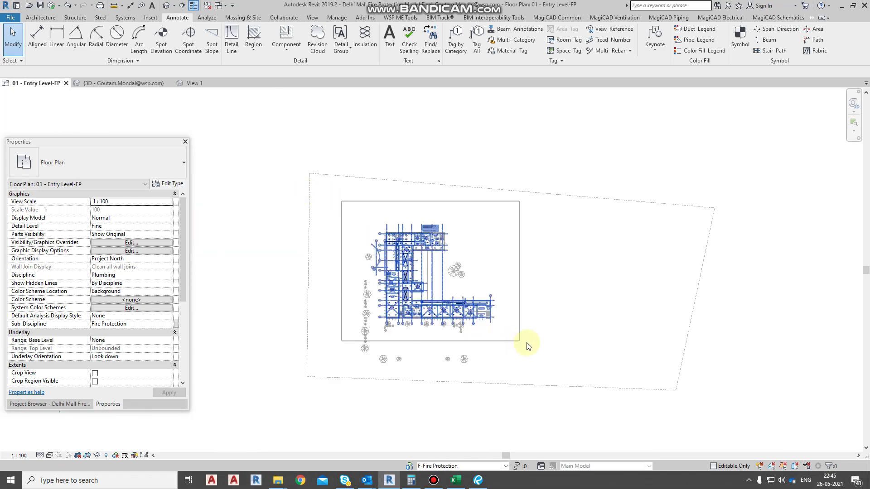
{"action": "left_click", "coordinate": [526, 41]}
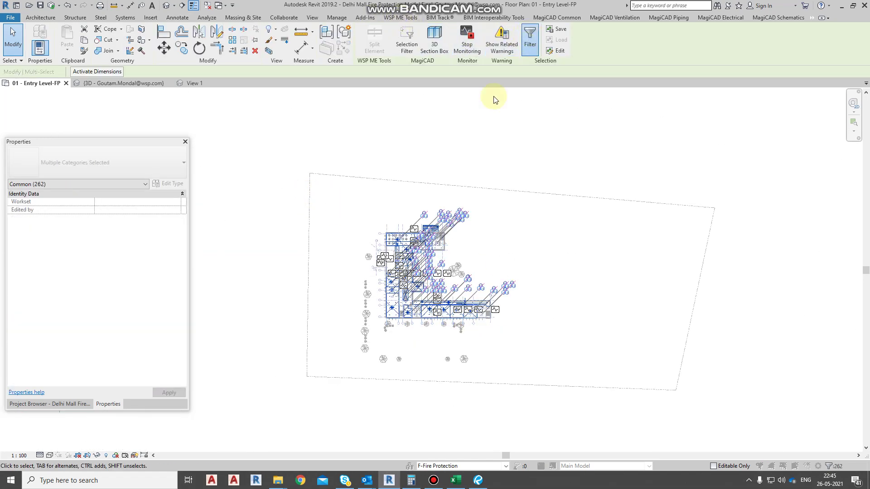
{"action": "left_click", "coordinate": [493, 195]}
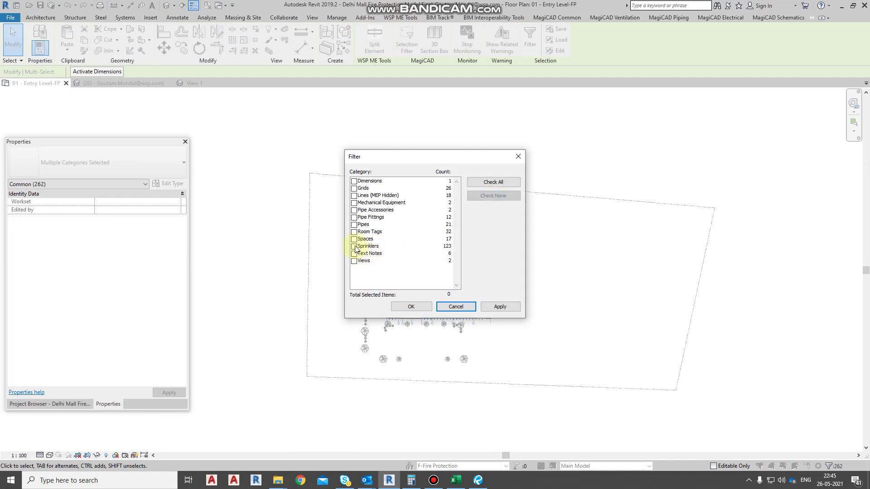
{"action": "left_click", "coordinate": [354, 246]}
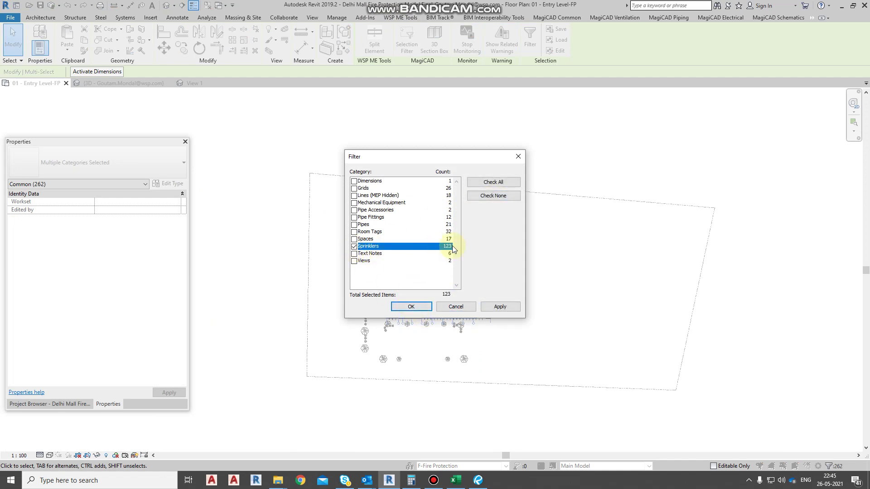
{"action": "left_click", "coordinate": [455, 307]}
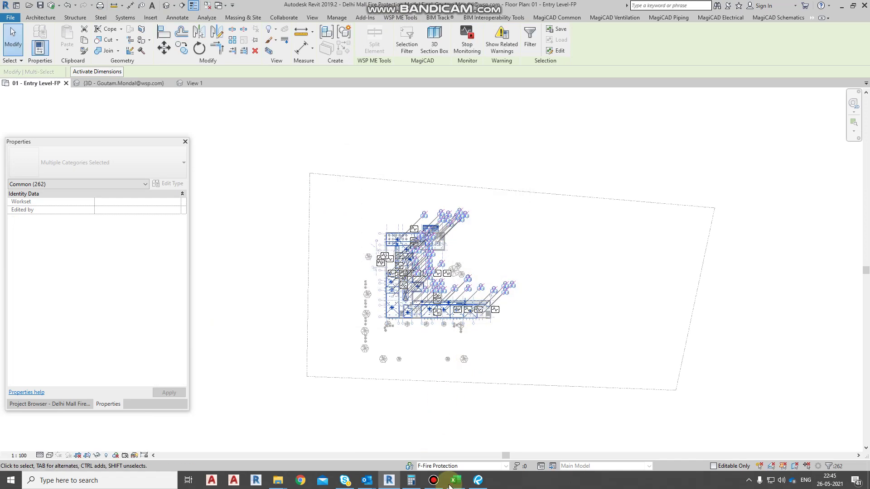
{"action": "key", "text": "Escape"}
Recheck the Ordinary Hazard Pipe Schedule in Bluebeam Revu, return to Revit and examine the zone valve and corridor piping outside Fire Pump Room 103
{"action": "left_click", "coordinate": [478, 481]}
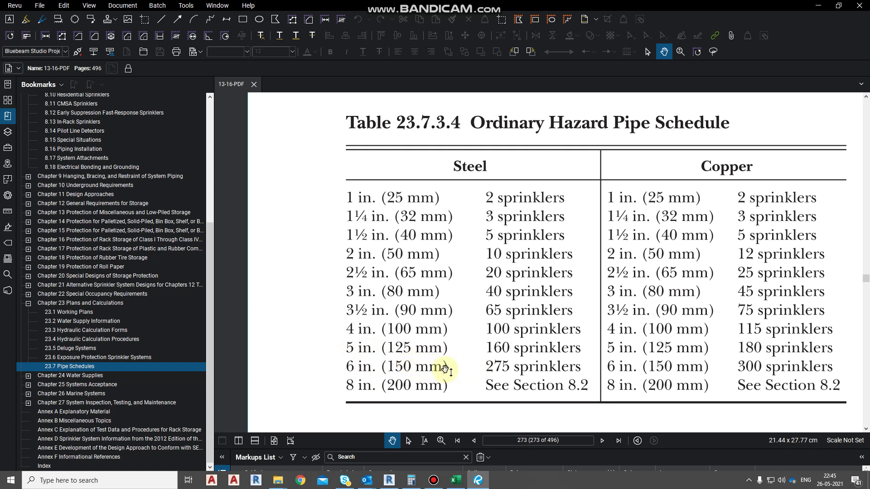
{"action": "left_click", "coordinate": [394, 483]}
{"action": "scroll", "coordinate": [464, 299], "scroll_direction": "up", "scroll_amount": 5}
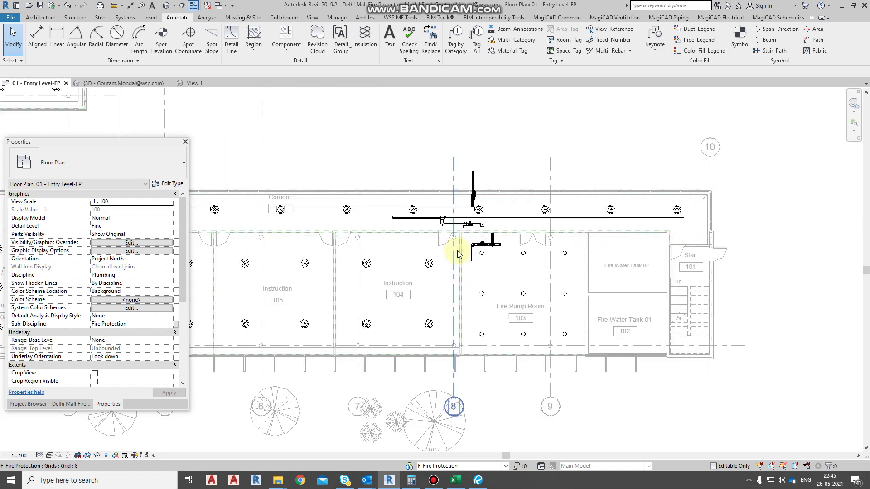
{"action": "scroll", "coordinate": [442, 232], "scroll_direction": "up", "scroll_amount": 4}
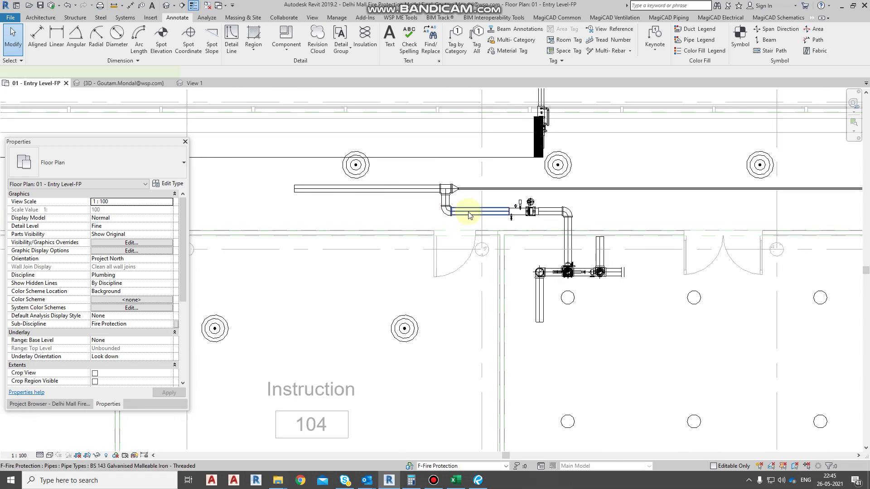
{"action": "scroll", "coordinate": [297, 237], "scroll_direction": "down", "scroll_amount": 4}
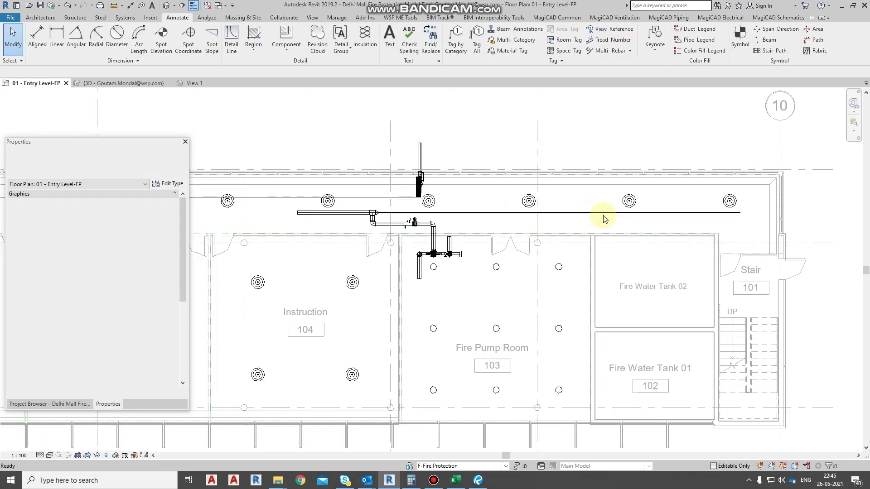
{"action": "scroll", "coordinate": [696, 203], "scroll_direction": "up", "scroll_amount": 1}
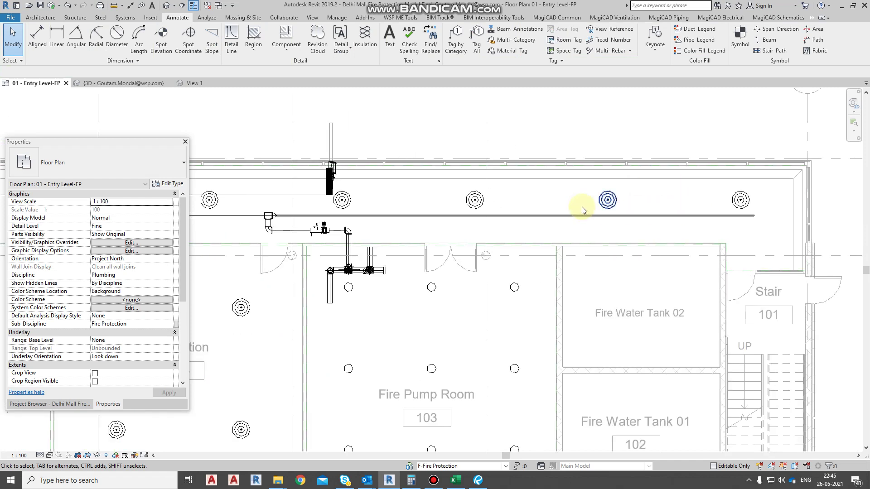
Check the diameter setting of the long corridor pipe running toward Stair 101
{"action": "left_click", "coordinate": [370, 216]}
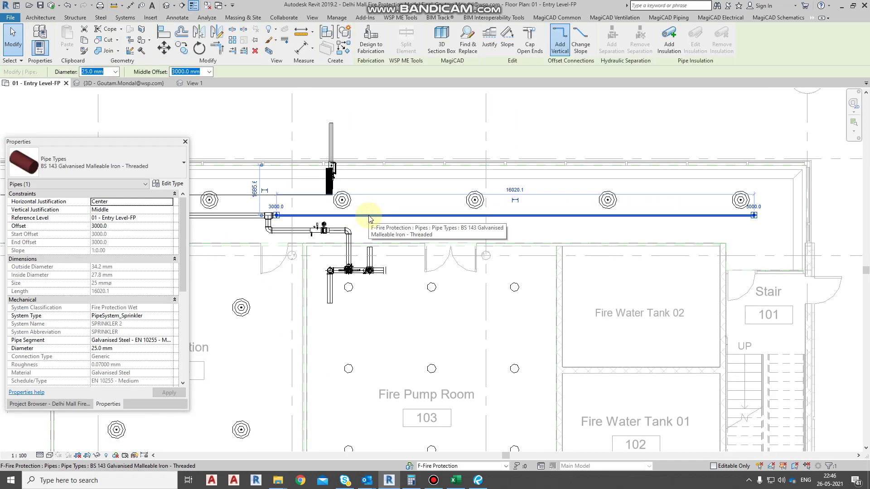
{"action": "left_click", "coordinate": [115, 71]}
{"action": "left_click", "coordinate": [86, 121]}
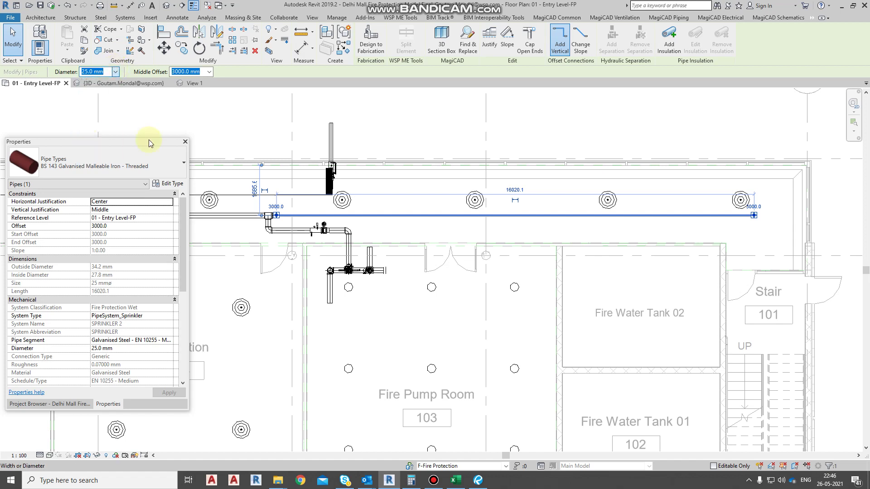
{"action": "left_click", "coordinate": [748, 206]}
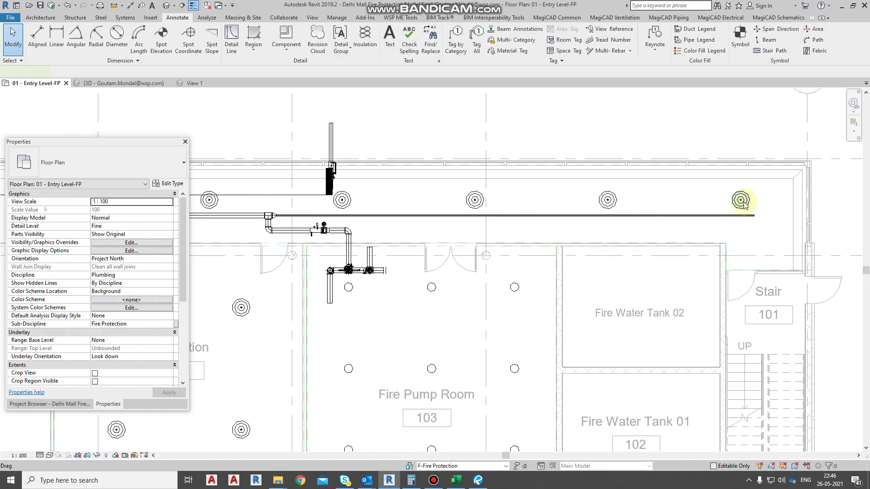
Connect the three corridor sprinklers nearest Stair 101 into the long corridor pipe using Connect Into
{"action": "left_click", "coordinate": [740, 198]}
{"action": "left_click", "coordinate": [494, 42]}
{"action": "scroll", "coordinate": [744, 220], "scroll_direction": "up", "scroll_amount": 2}
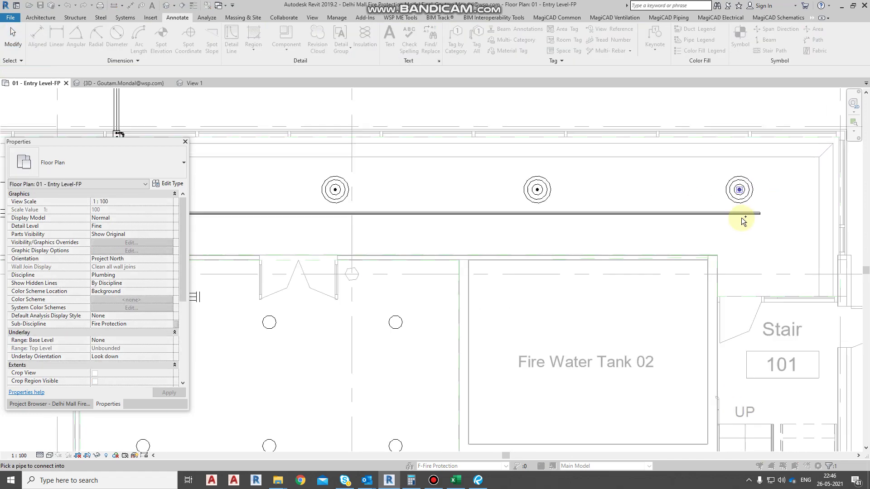
{"action": "left_click", "coordinate": [537, 189]}
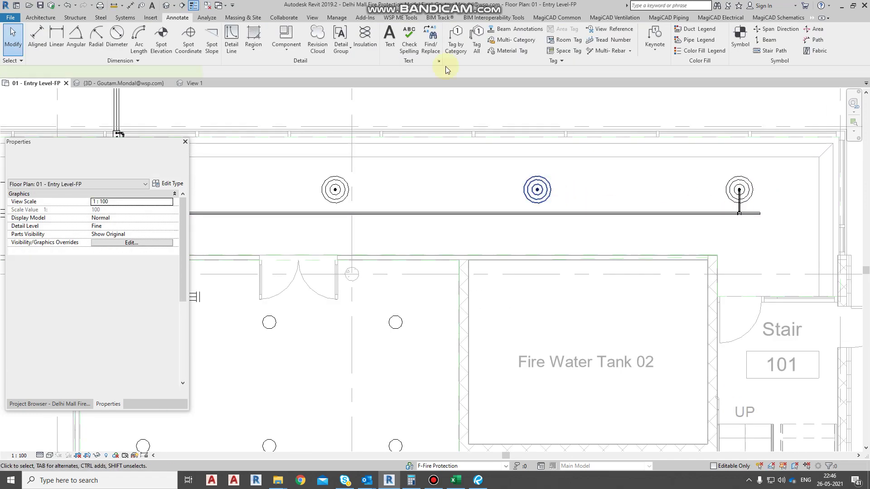
{"action": "left_click", "coordinate": [489, 33]}
{"action": "left_click", "coordinate": [523, 212]}
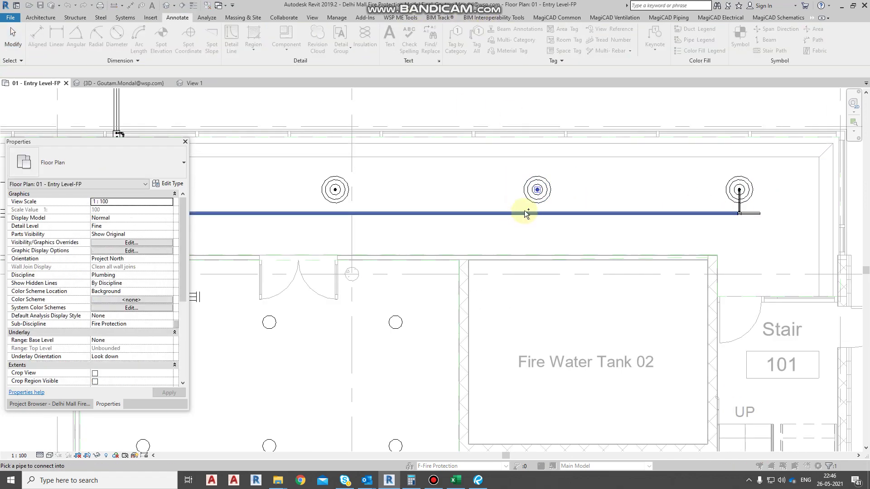
{"action": "left_click", "coordinate": [335, 190]}
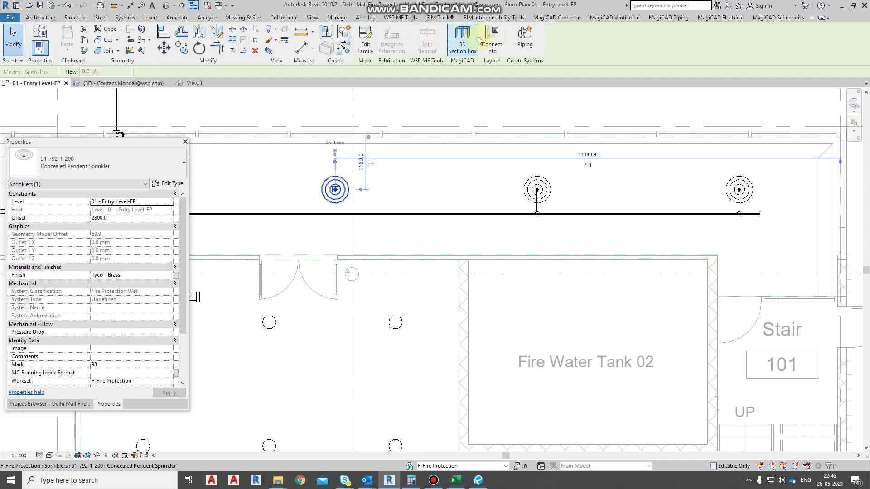
{"action": "left_click", "coordinate": [490, 34]}
{"action": "left_click", "coordinate": [342, 217]}
{"action": "scroll", "coordinate": [518, 295], "scroll_direction": "down", "scroll_amount": 2}
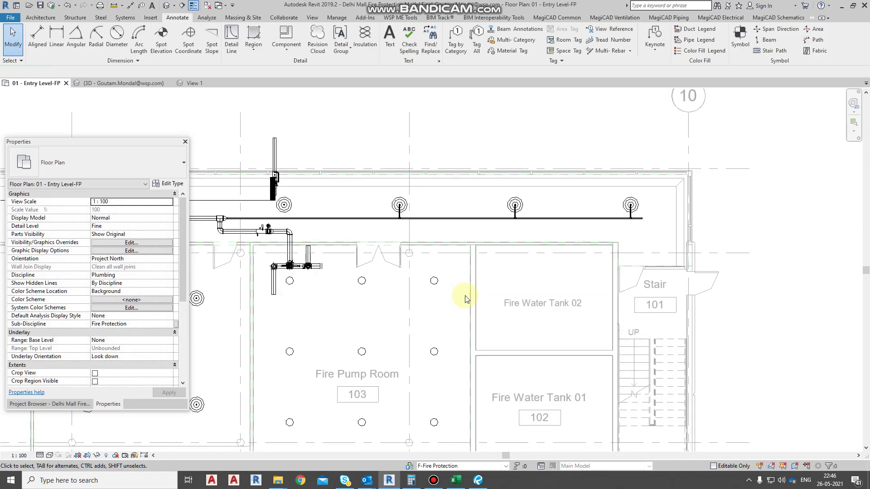
{"action": "scroll", "coordinate": [416, 233], "scroll_direction": "up", "scroll_amount": 3}
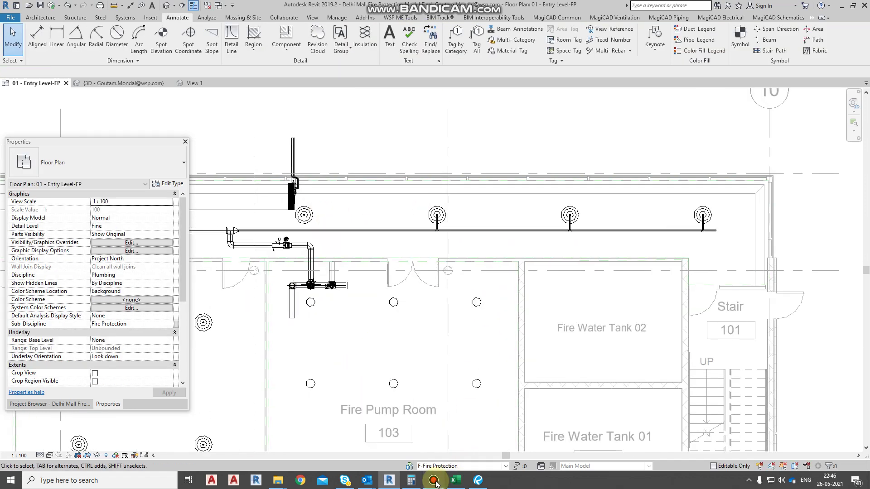
{"action": "left_click", "coordinate": [433, 481]}
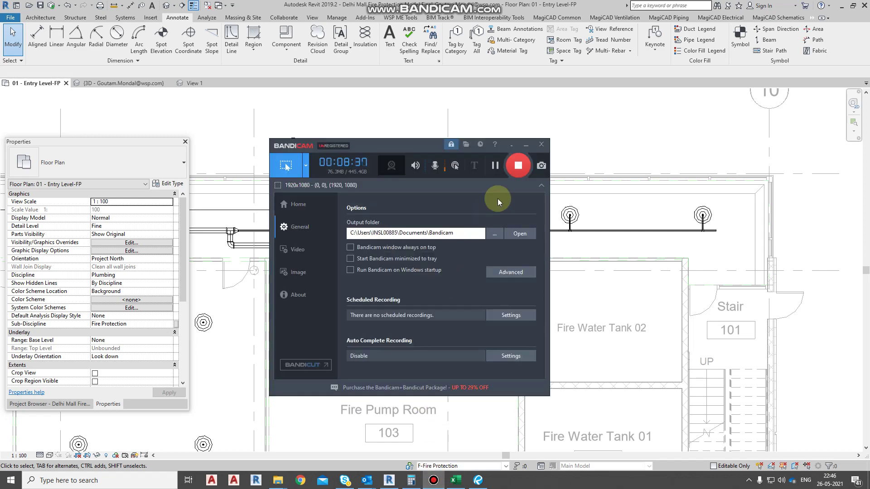
{"action": "left_click", "coordinate": [495, 170]}
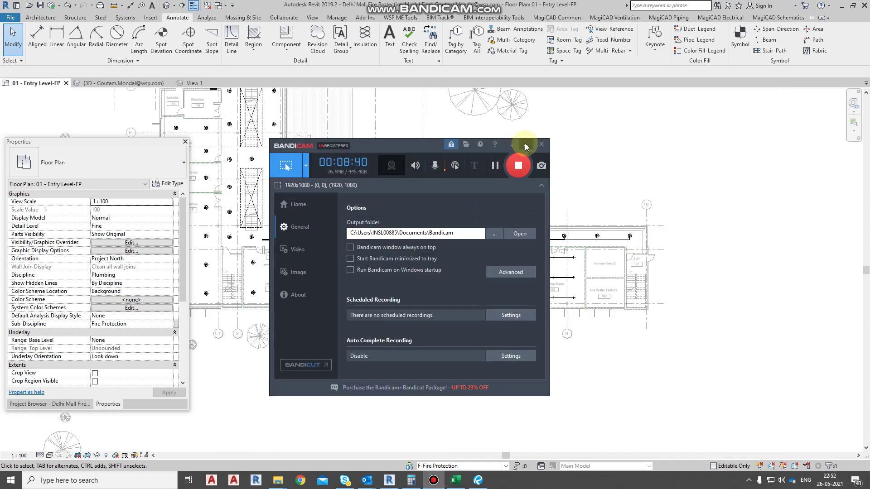
{"action": "left_click", "coordinate": [526, 146]}
Connect the next two unconnected corridor sprinklers outside Instruction 106 into the main corridor pipe using Connect Into
{"action": "scroll", "coordinate": [571, 268], "scroll_direction": "up", "scroll_amount": 4}
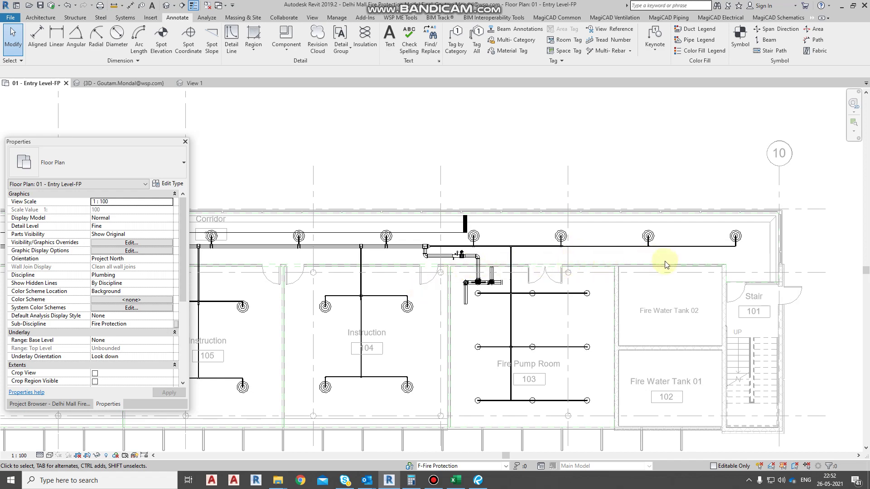
{"action": "scroll", "coordinate": [689, 249], "scroll_direction": "down", "scroll_amount": 1}
{"action": "scroll", "coordinate": [621, 242], "scroll_direction": "down", "scroll_amount": 2}
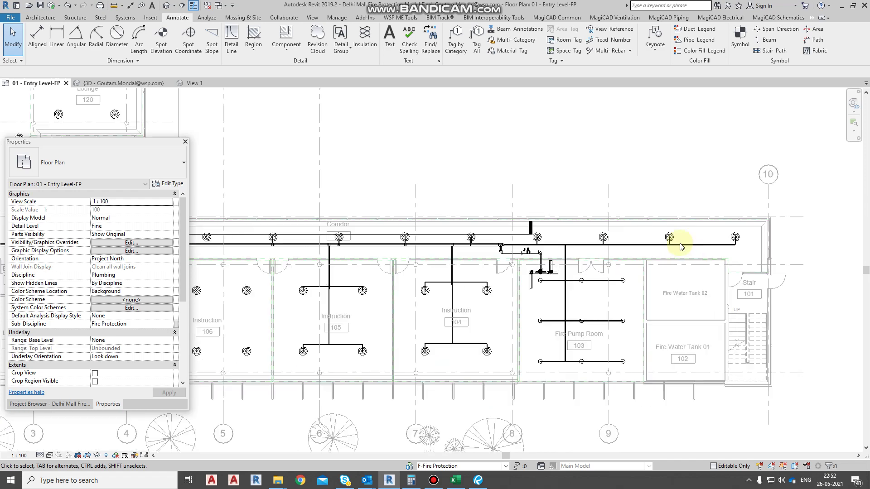
{"action": "scroll", "coordinate": [332, 253], "scroll_direction": "up", "scroll_amount": 5}
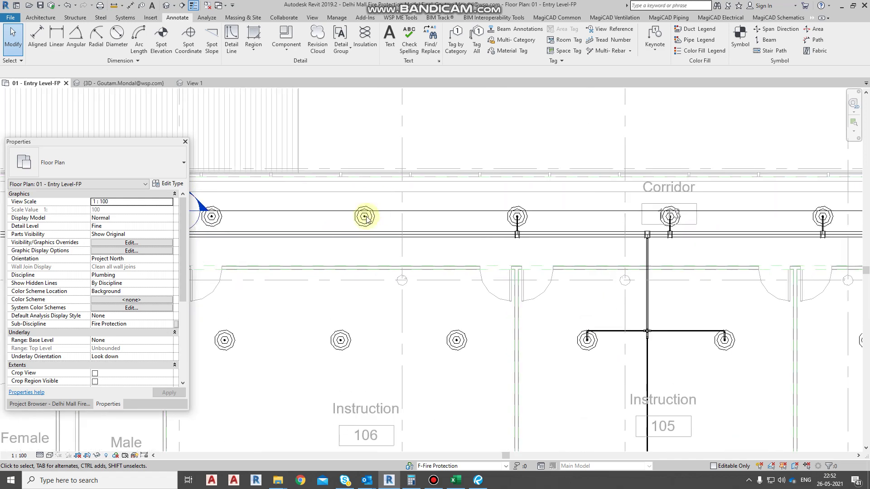
{"action": "left_click", "coordinate": [364, 220]}
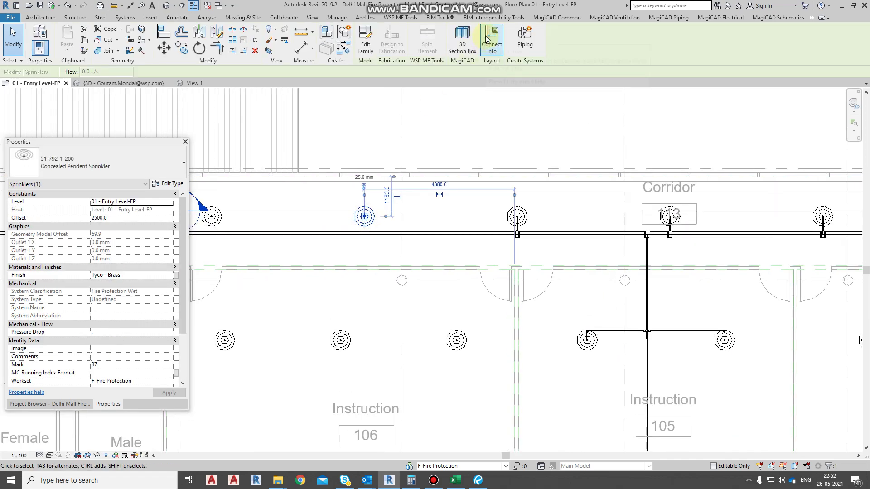
{"action": "left_click", "coordinate": [486, 39]}
{"action": "left_click", "coordinate": [359, 234]}
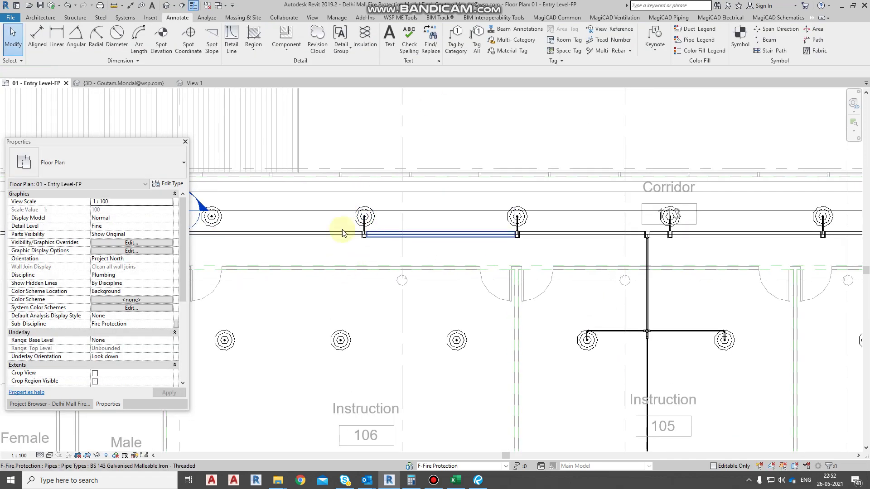
{"action": "scroll", "coordinate": [342, 233], "scroll_direction": "down", "scroll_amount": 2}
{"action": "left_click", "coordinate": [296, 229]}
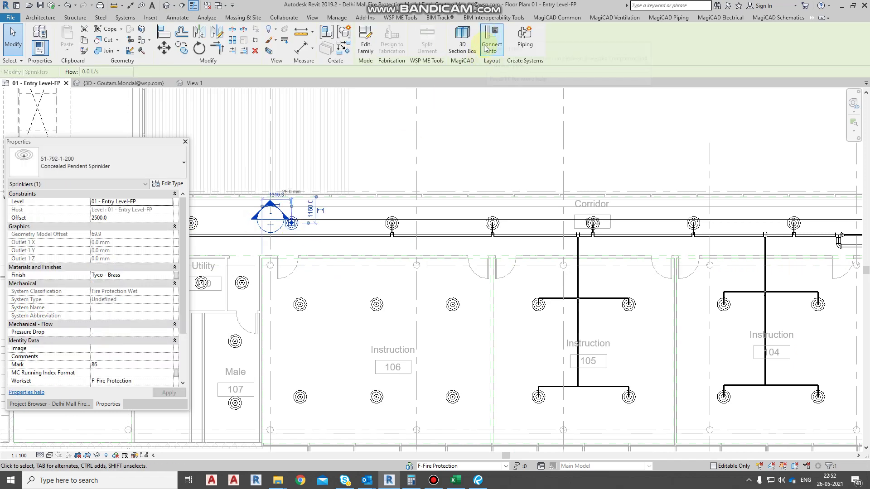
{"action": "left_click", "coordinate": [484, 38]}
{"action": "left_click", "coordinate": [291, 236]}
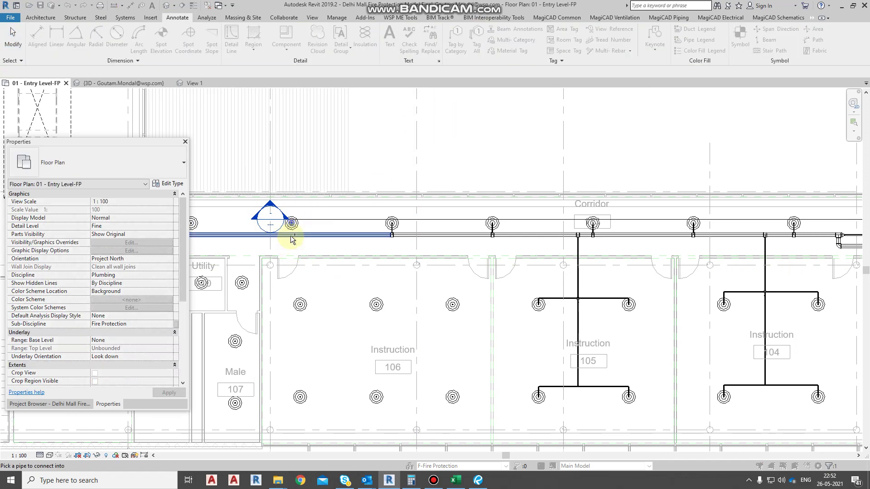
Select the piping and rooms around Fire Pump Room 103 and isolate them in a 3D view with a selection box
{"action": "scroll", "coordinate": [368, 226], "scroll_direction": "down", "scroll_amount": 1}
{"action": "scroll", "coordinate": [463, 235], "scroll_direction": "down", "scroll_amount": 1}
{"action": "scroll", "coordinate": [614, 264], "scroll_direction": "up", "scroll_amount": 1}
{"action": "middle_click_drag", "start_coordinate": [589, 259], "coordinate": [287, 282]}
{"action": "left_click_drag", "start_coordinate": [380, 162], "coordinate": [730, 412]}
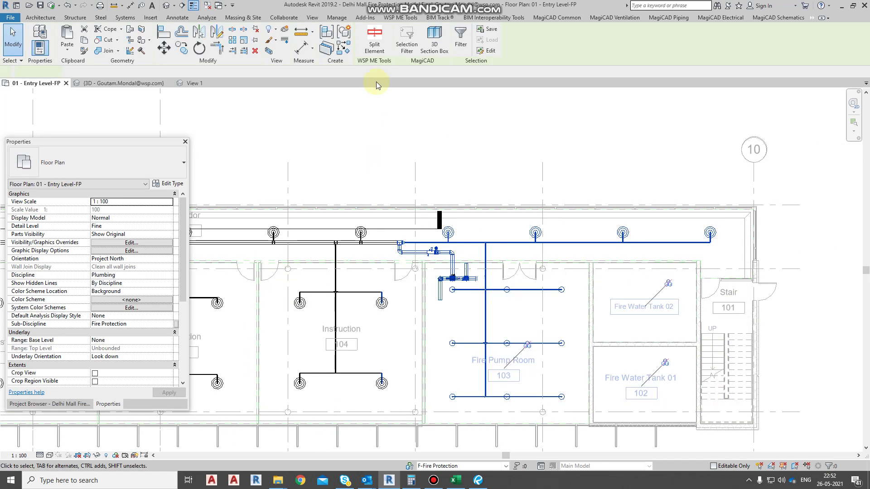
{"action": "left_click", "coordinate": [268, 51]}
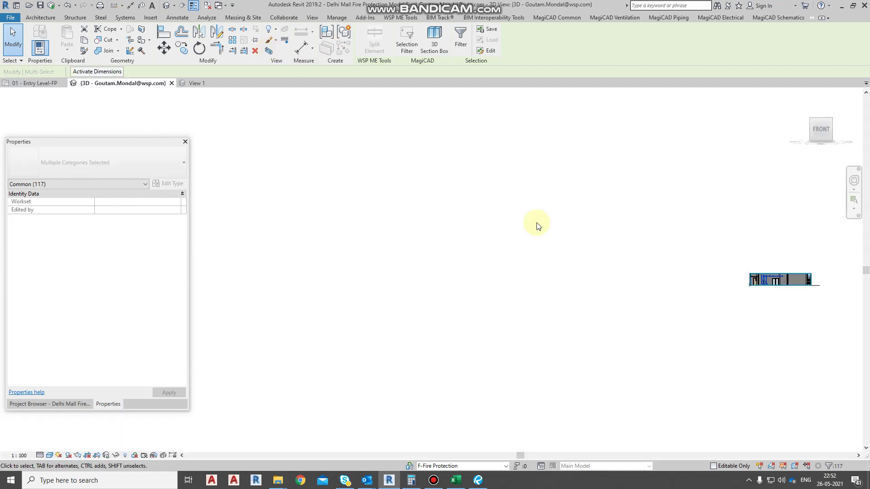
{"action": "scroll", "coordinate": [771, 281], "scroll_direction": "up", "scroll_amount": 7}
{"action": "middle_click_drag", "start_coordinate": [650, 266], "coordinate": [450, 272]}
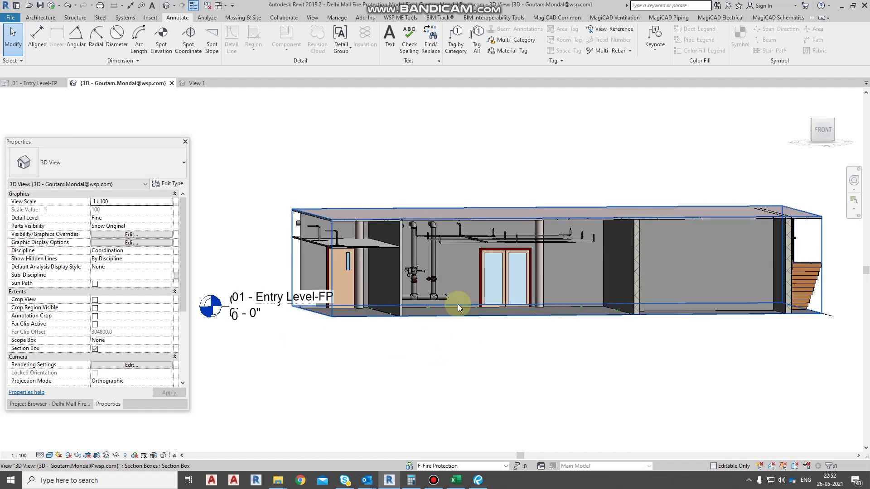
Lower the top of the section box to cut away the slab and view the Fire Pump Room's risers and valves from above
{"action": "left_click", "coordinate": [514, 212]}
{"action": "left_click_drag", "start_coordinate": [557, 211], "coordinate": [557, 227]}
{"action": "middle_click_drag", "start_coordinate": [558, 227], "coordinate": [442, 272], "text": "shift"}
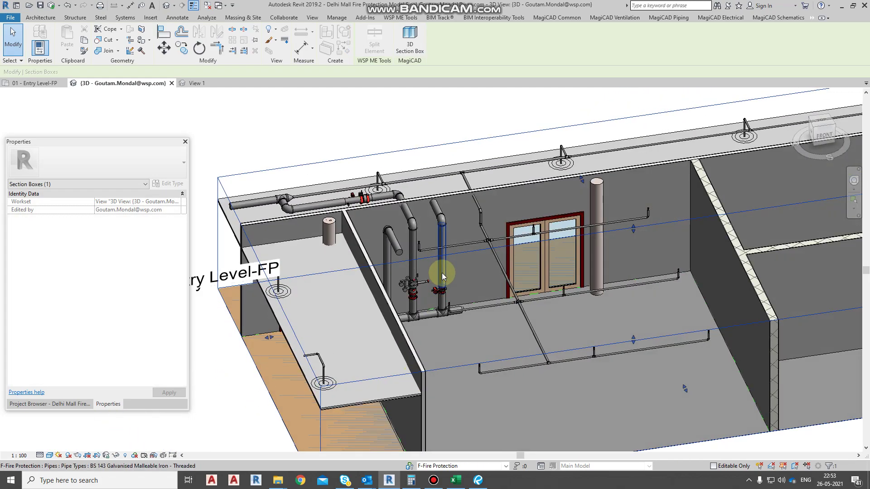
{"action": "scroll", "coordinate": [442, 273], "scroll_direction": "up", "scroll_amount": 5}
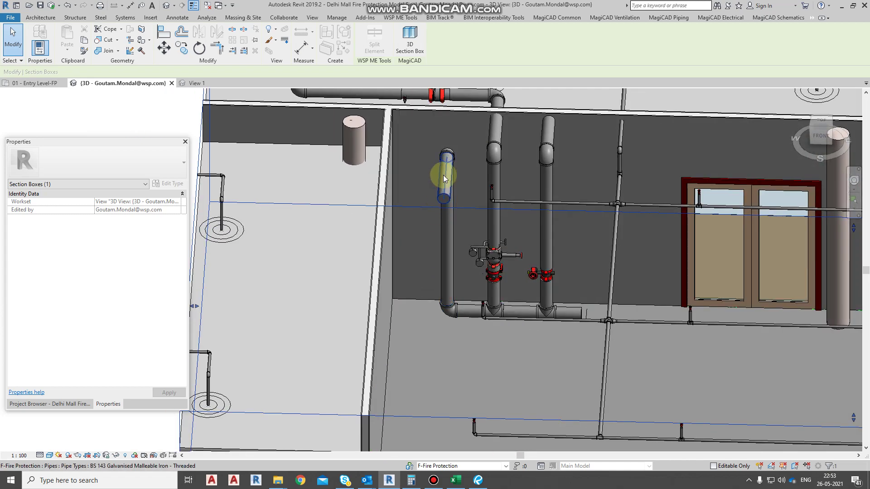
Examine the Fire Pump Room risers in 3D, from the header and alarm check valve up to the zone valve assembly on the corridor main
{"action": "middle_click_drag", "start_coordinate": [447, 203], "coordinate": [454, 189], "text": "shift"}
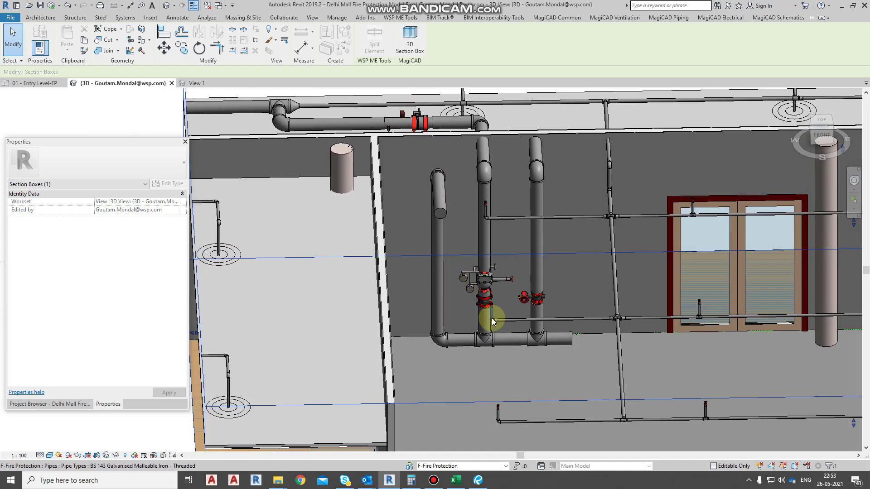
{"action": "scroll", "coordinate": [493, 322], "scroll_direction": "up", "scroll_amount": 3}
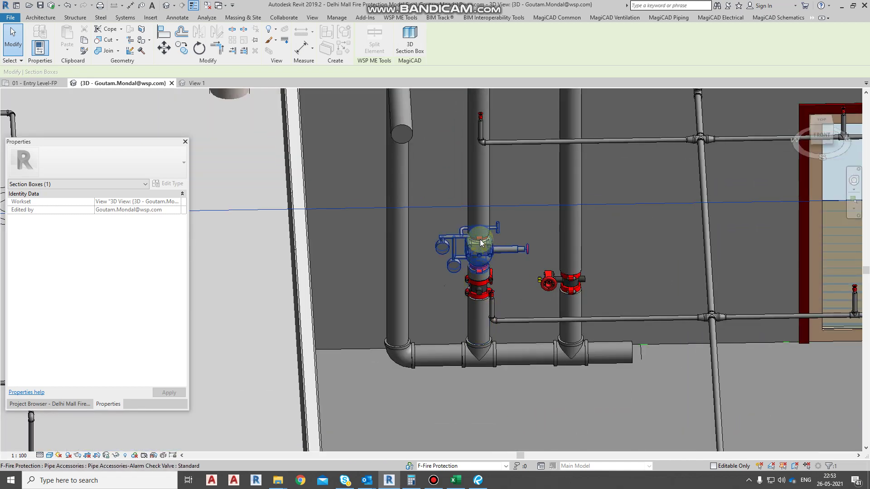
{"action": "middle_click_drag", "start_coordinate": [471, 237], "coordinate": [485, 349]}
{"action": "scroll", "coordinate": [485, 347], "scroll_direction": "down", "scroll_amount": 2}
{"action": "scroll", "coordinate": [458, 191], "scroll_direction": "up", "scroll_amount": 2}
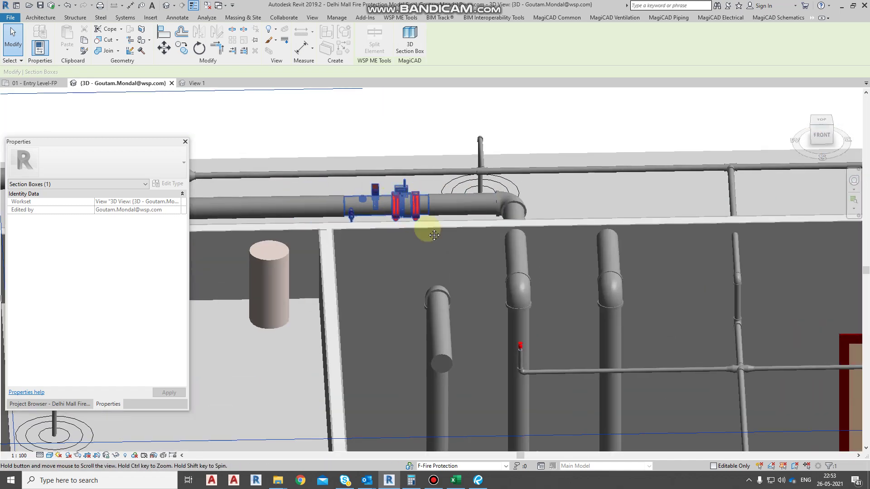
{"action": "middle_click_drag", "start_coordinate": [427, 231], "coordinate": [552, 299]}
{"action": "scroll", "coordinate": [517, 256], "scroll_direction": "down", "scroll_amount": 2}
{"action": "middle_click_drag", "start_coordinate": [507, 270], "coordinate": [513, 269], "text": "shift"}
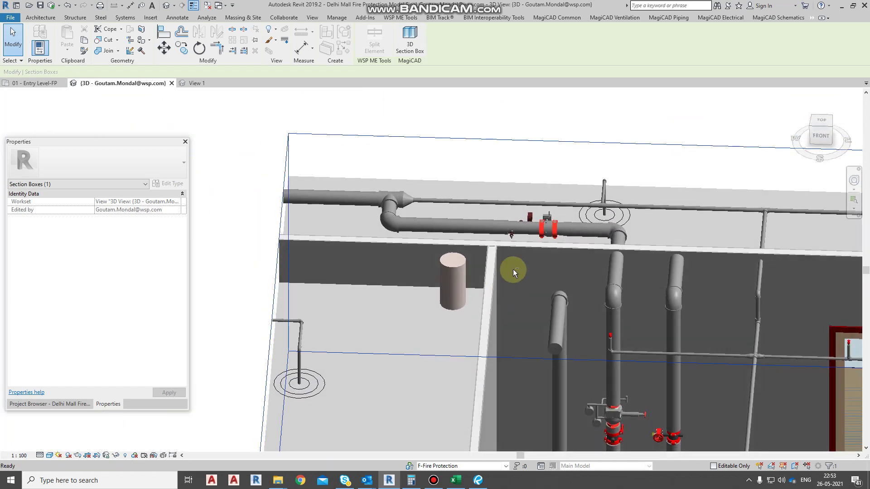
{"action": "middle_click_drag", "start_coordinate": [532, 230], "coordinate": [533, 290]}
{"action": "scroll", "coordinate": [453, 262], "scroll_direction": "down", "scroll_amount": 2}
{"action": "middle_click_drag", "start_coordinate": [426, 262], "coordinate": [641, 281]}
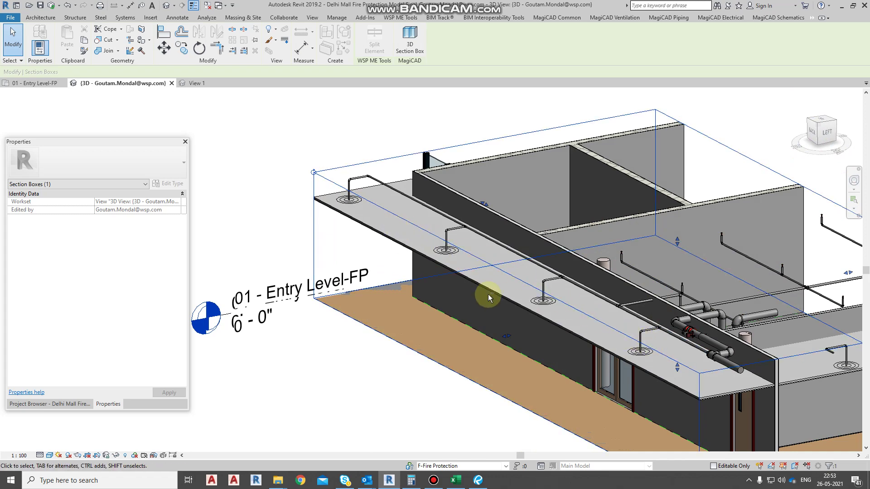
Inspect the corridor sprinkler drops from below the ceiling in 3D, including the end sprinkler, and return to the front overview
{"action": "middle_click_drag", "start_coordinate": [485, 295], "coordinate": [538, 191], "text": "shift"}
{"action": "scroll", "coordinate": [430, 268], "scroll_direction": "up", "scroll_amount": 5}
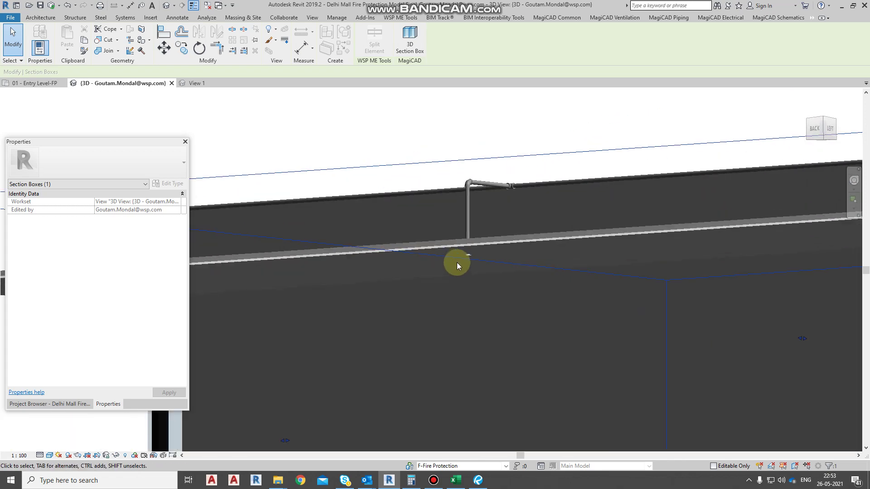
{"action": "middle_click_drag", "start_coordinate": [453, 257], "coordinate": [686, 256]}
{"action": "scroll", "coordinate": [243, 287], "scroll_direction": "down", "scroll_amount": 4}
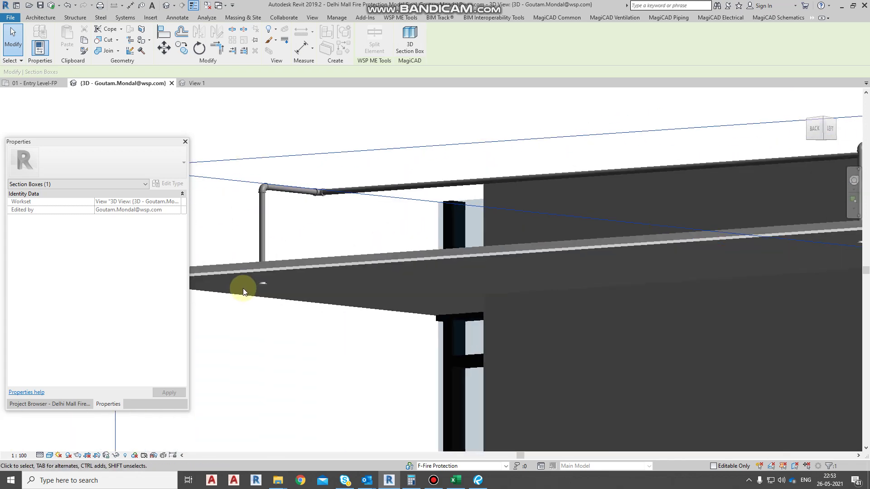
{"action": "scroll", "coordinate": [489, 278], "scroll_direction": "down", "scroll_amount": 2}
{"action": "middle_click_drag", "start_coordinate": [711, 258], "coordinate": [330, 97], "text": "shift"}
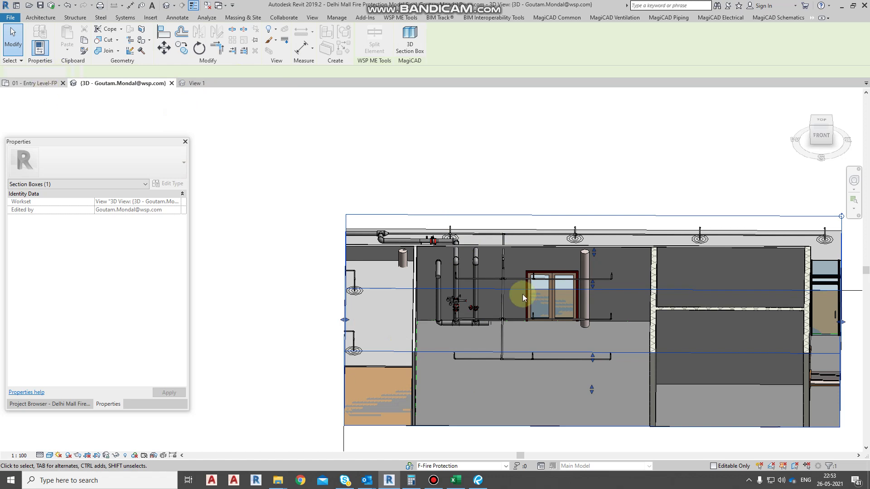
Return to the 01 - Entry Level-FP floor plan and review the corridor main and the rooms it serves
{"action": "key", "text": "ctrl+Tab"}
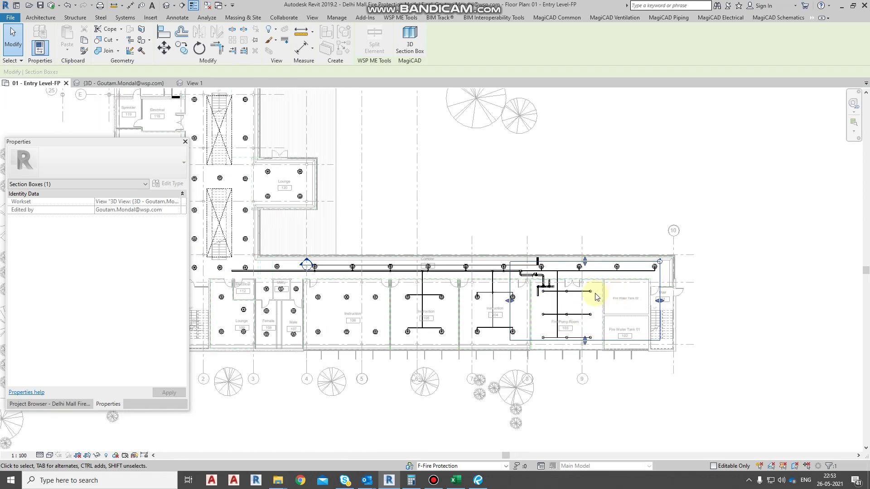
{"action": "scroll", "coordinate": [562, 295], "scroll_direction": "up", "scroll_amount": 1}
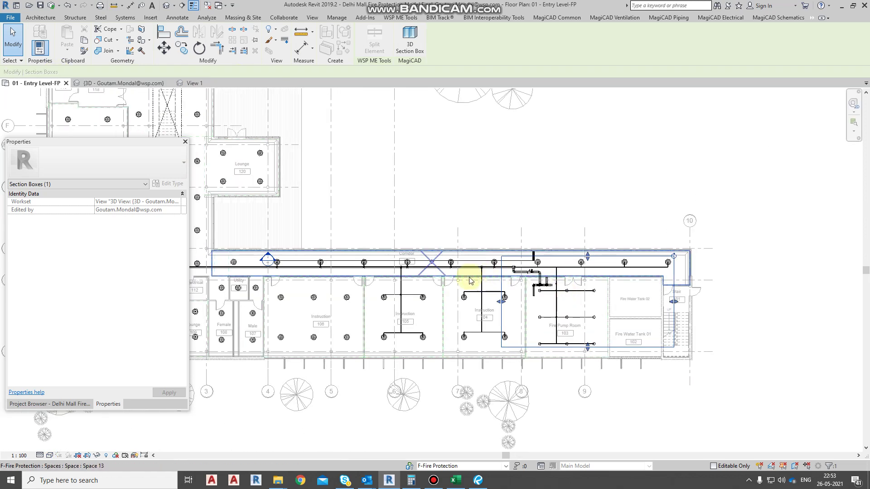
{"action": "scroll", "coordinate": [403, 301], "scroll_direction": "down", "scroll_amount": 1}
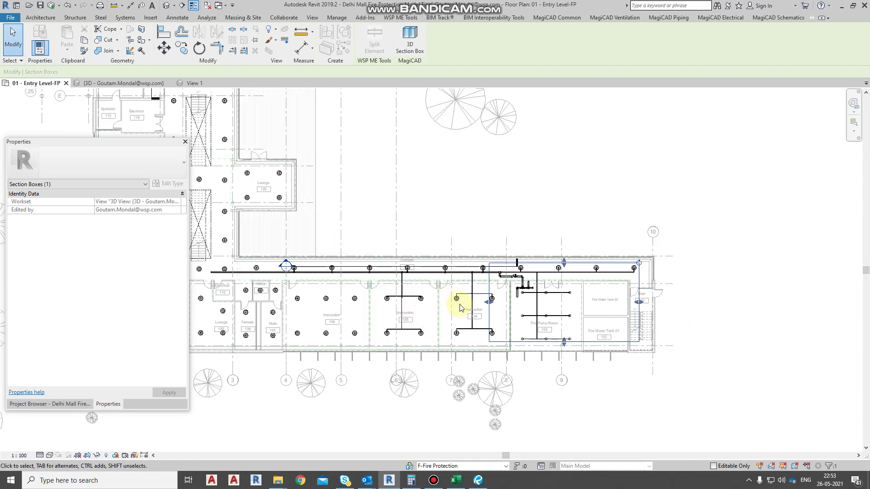